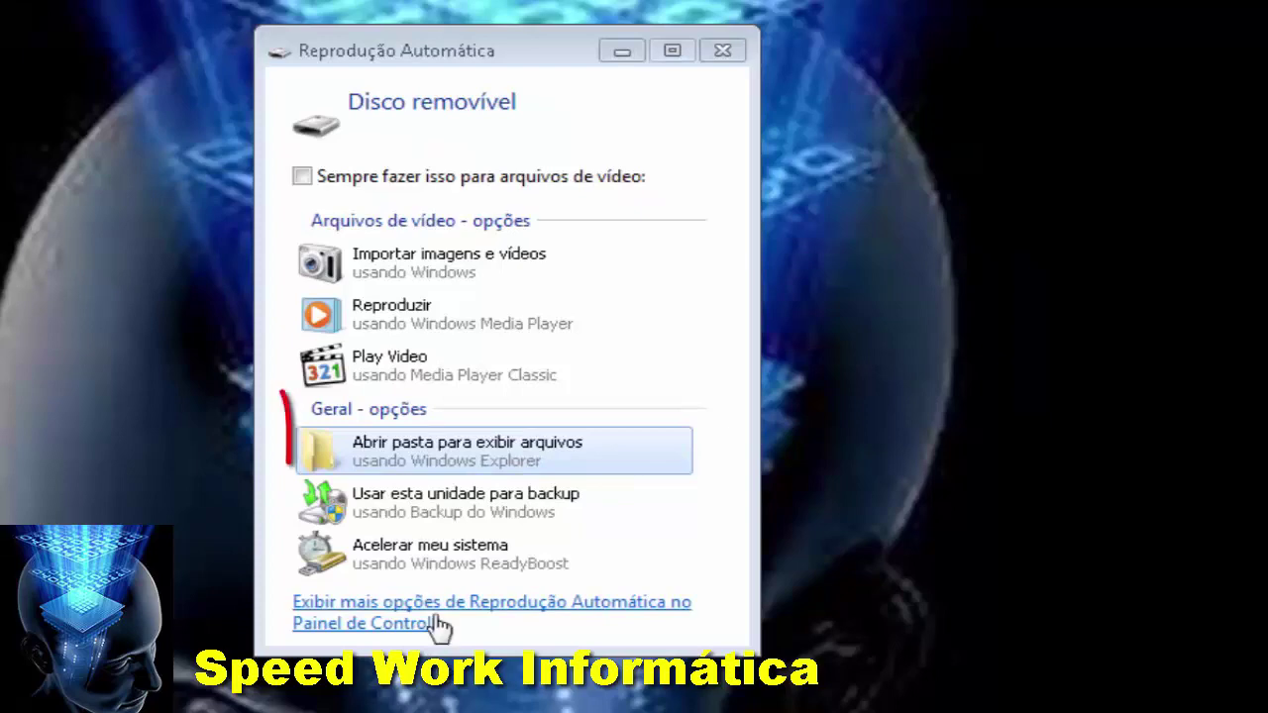
Step: Open the removable disk from the AutoPlay prompt and examine its files and its storage space among the computer's drives
click(470, 478)
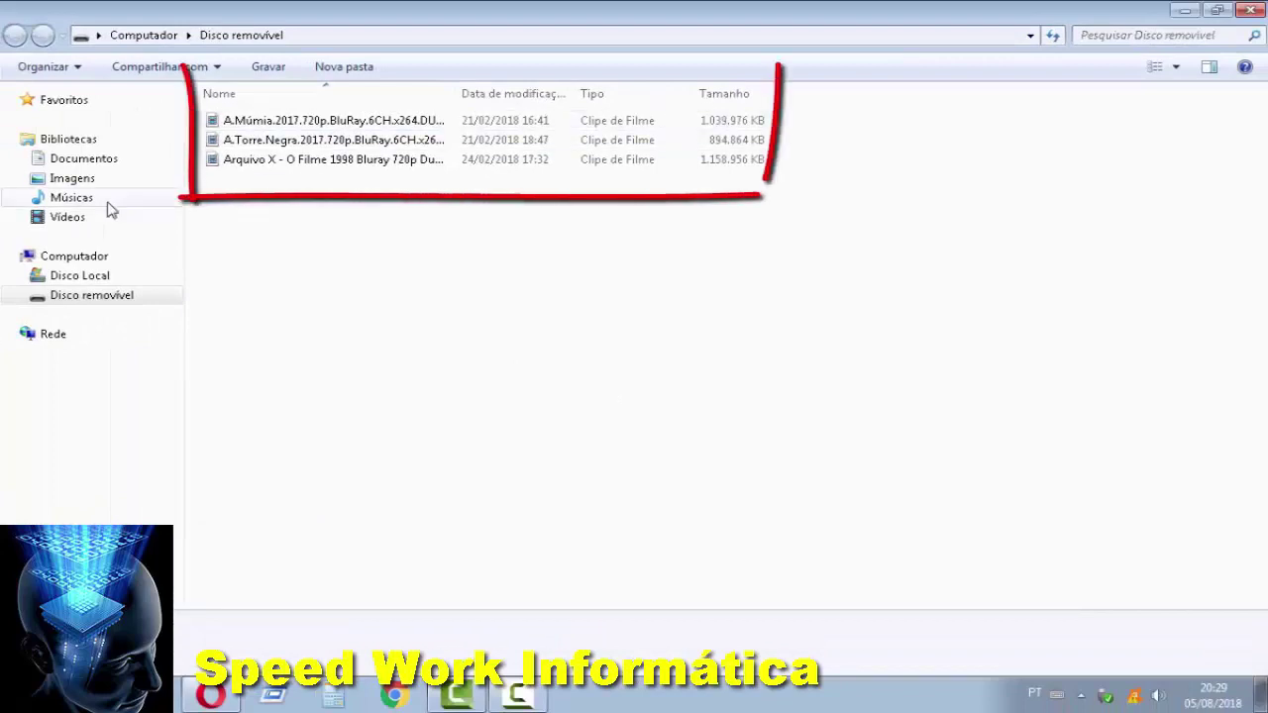
click(85, 257)
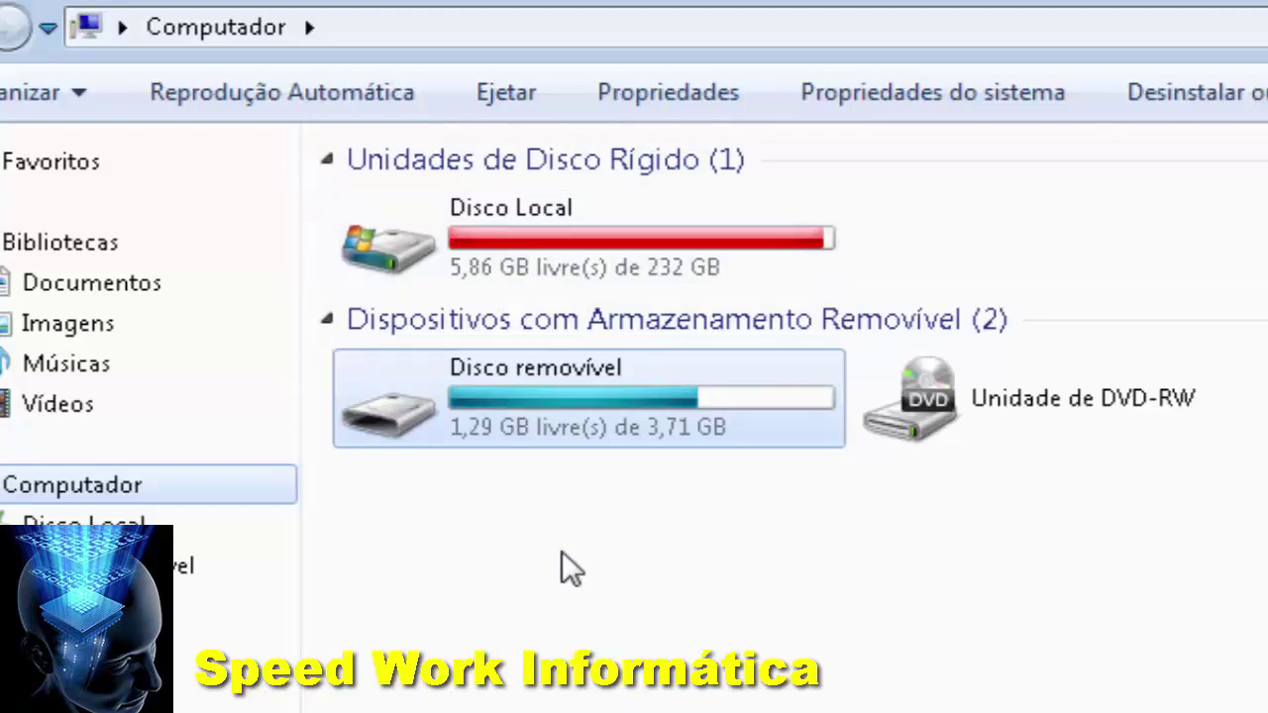
mouse_move(566, 445)
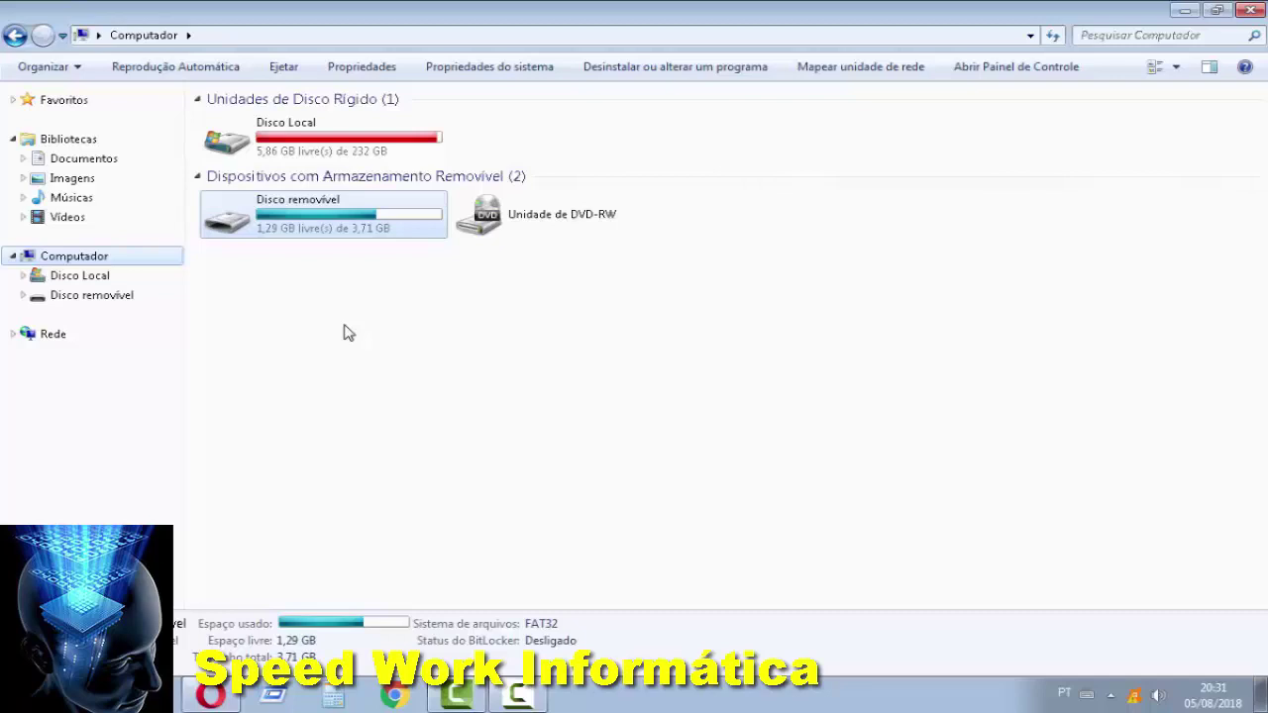
double_click(297, 219)
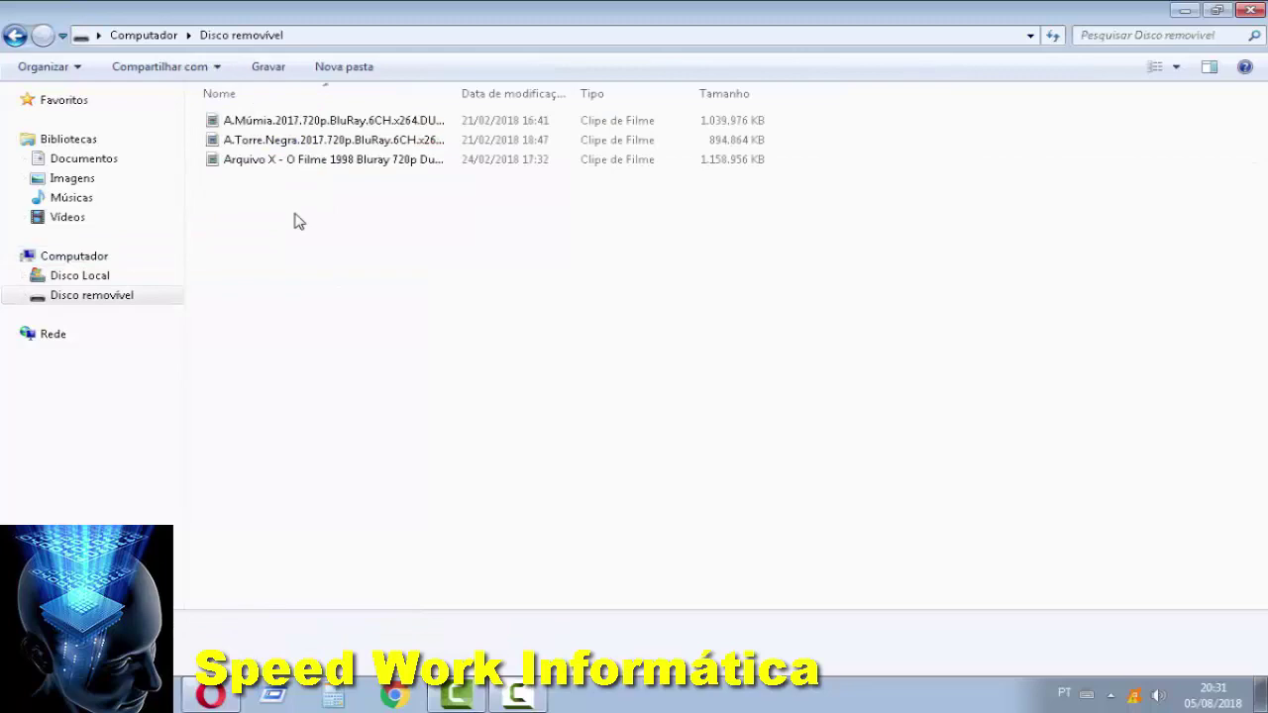
click(15, 36)
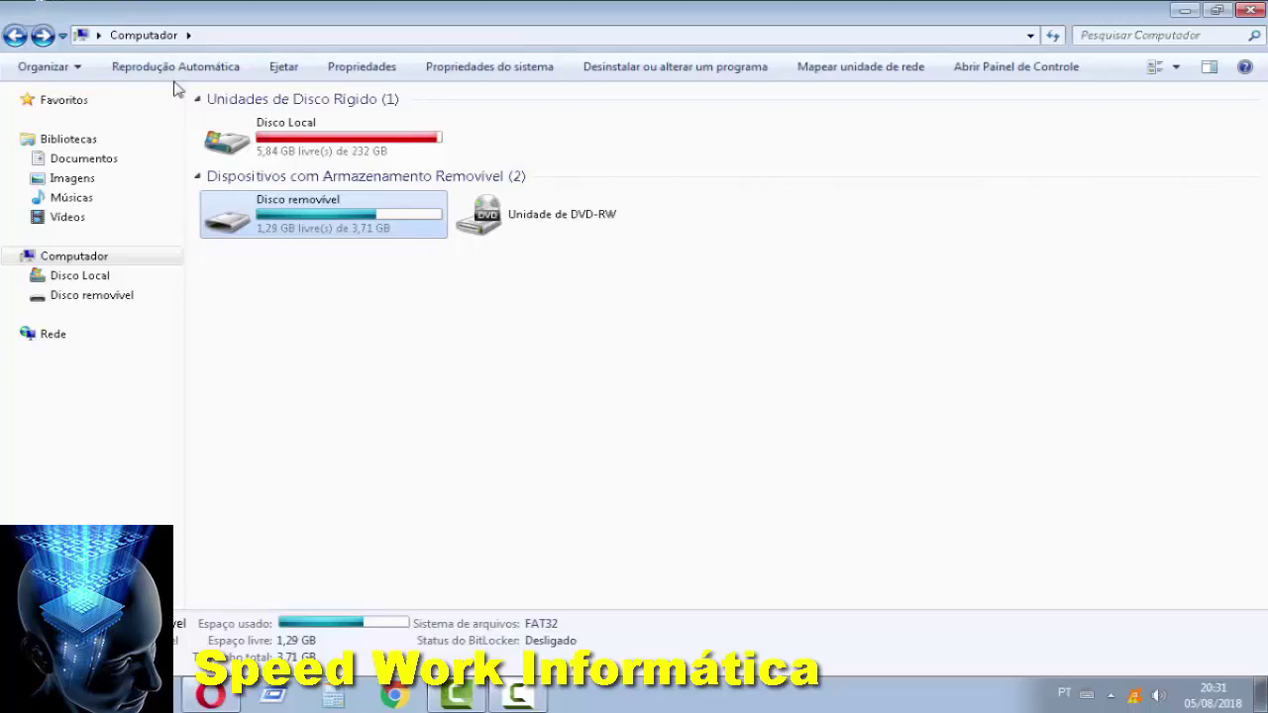
Step: View the removable disk's properties to examine its file system, used space and capacity, and close them
right_click(245, 225)
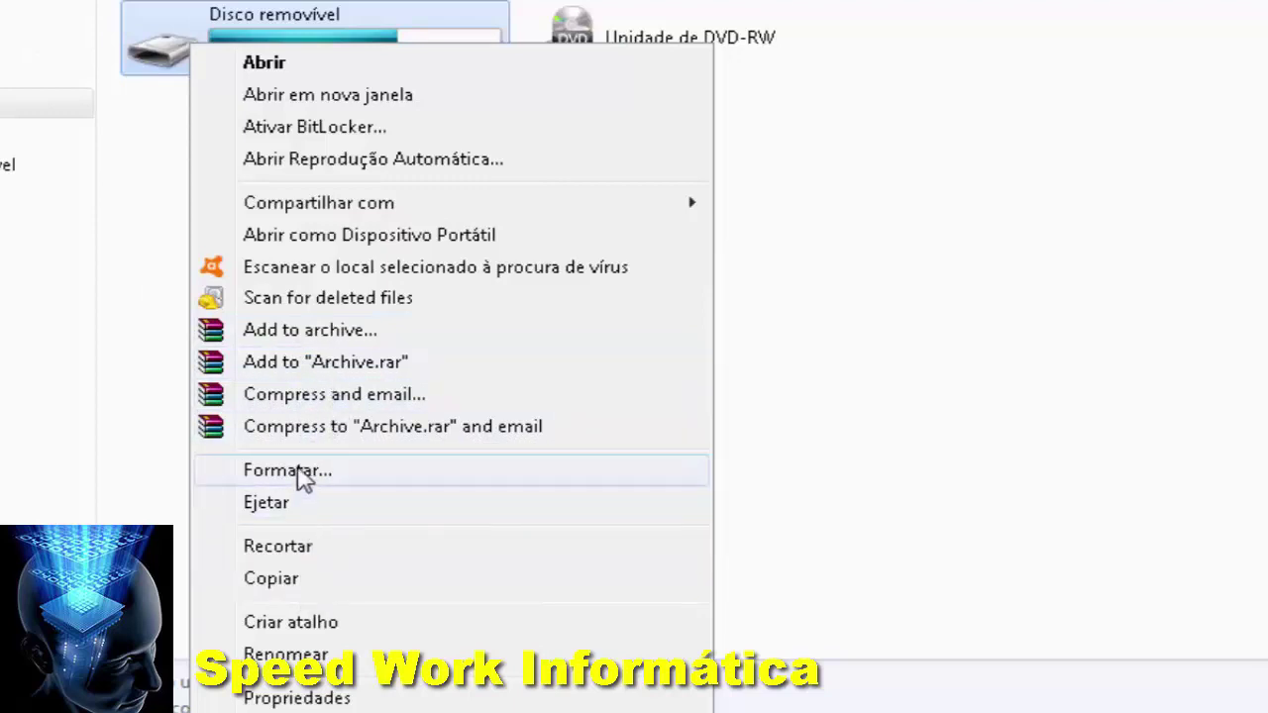
click(313, 696)
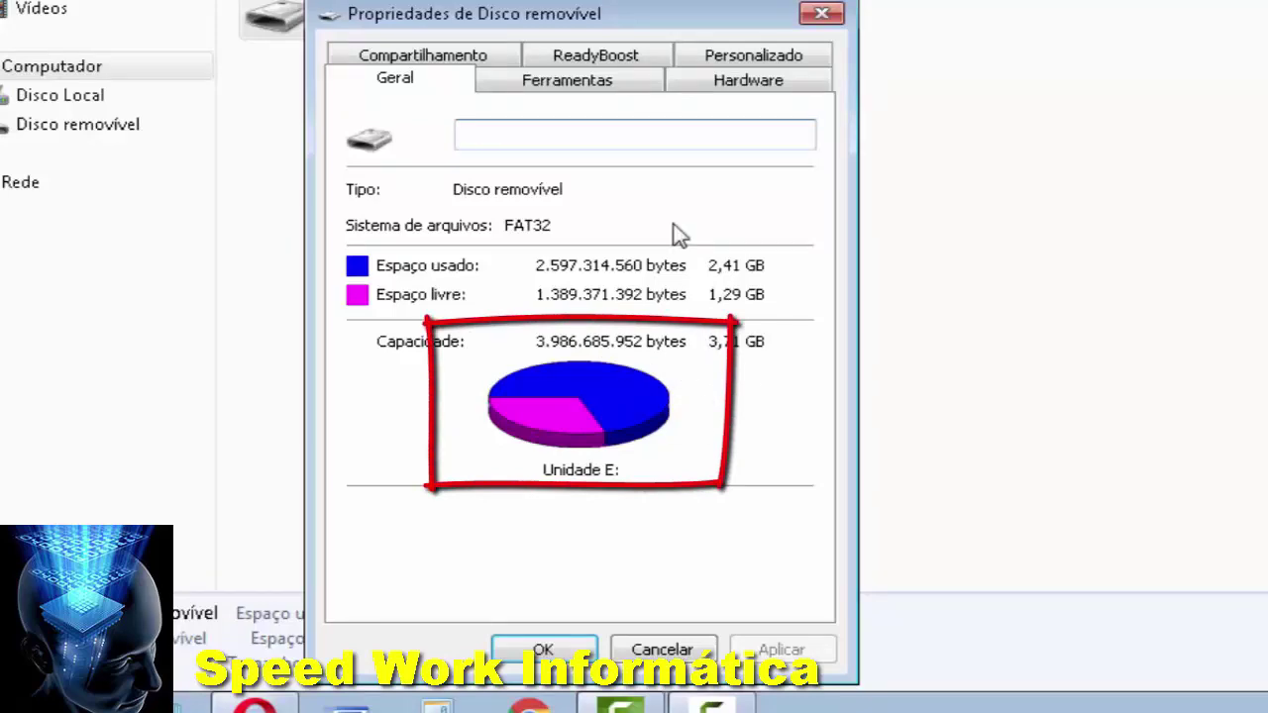
click(822, 13)
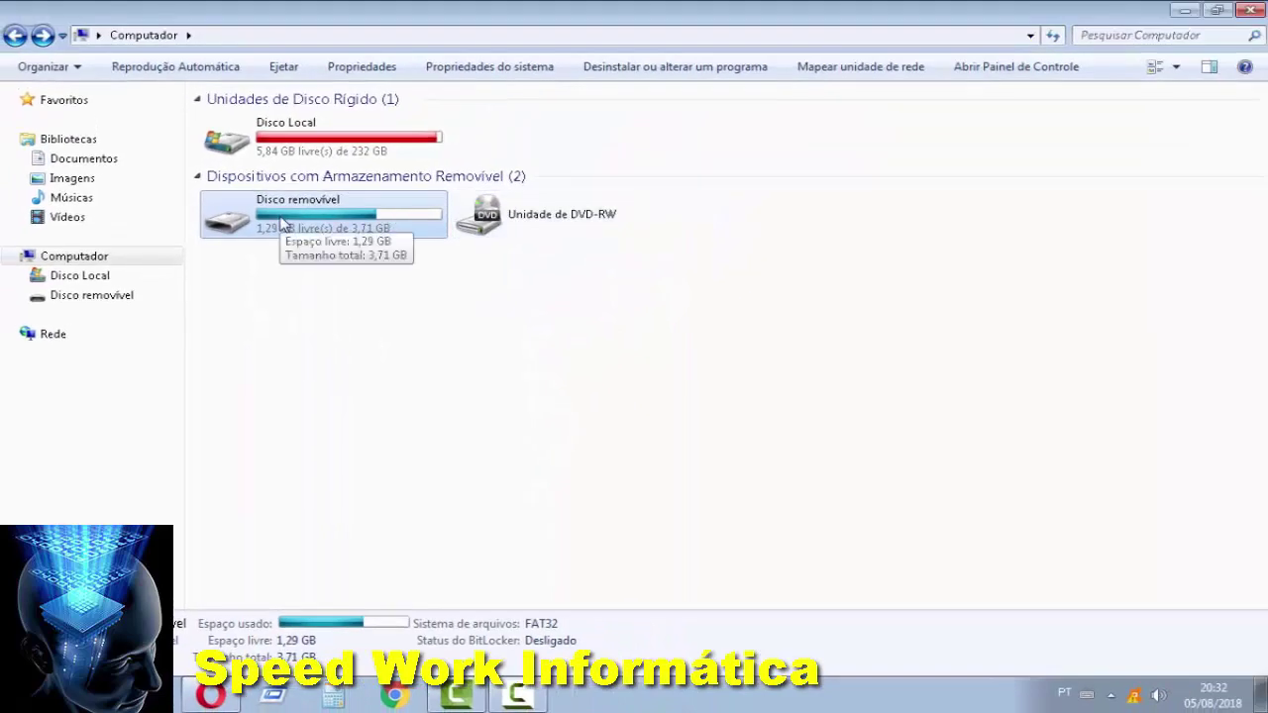
Step: Open the format settings for the removable disk and review the capacity, file system and allocation unit size choices, keeping the existing selections
right_click(282, 221)
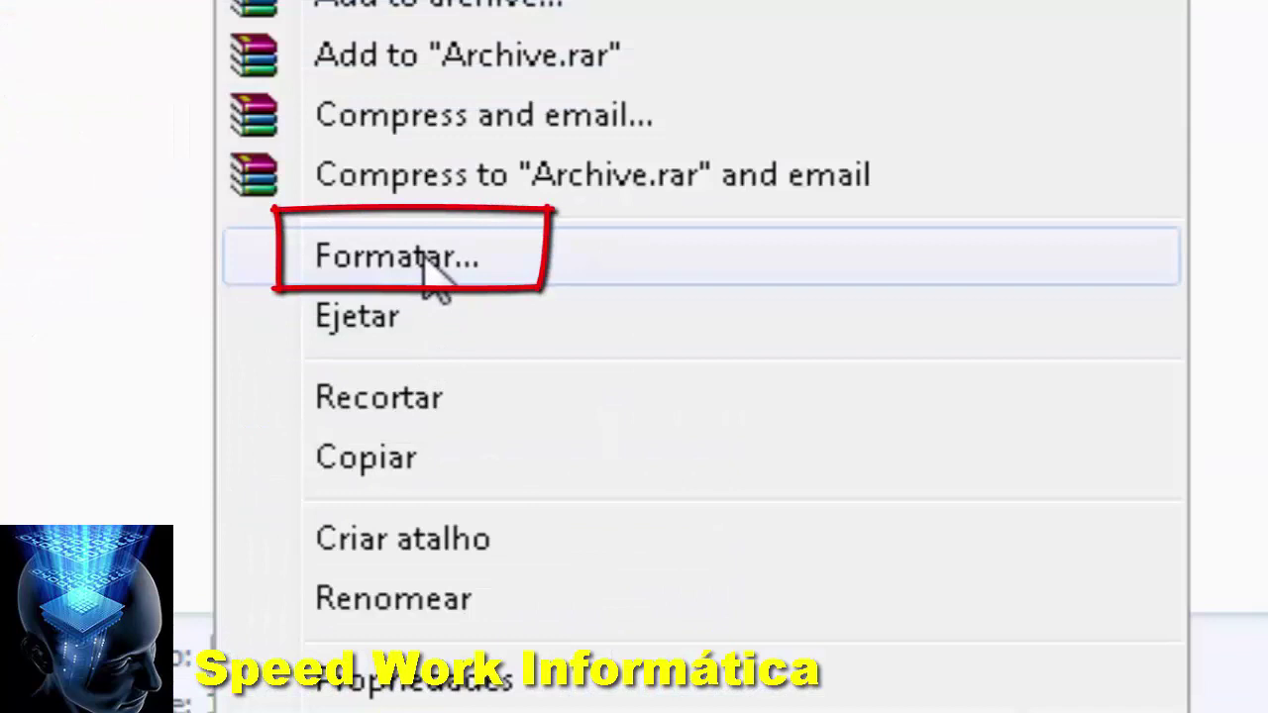
click(428, 260)
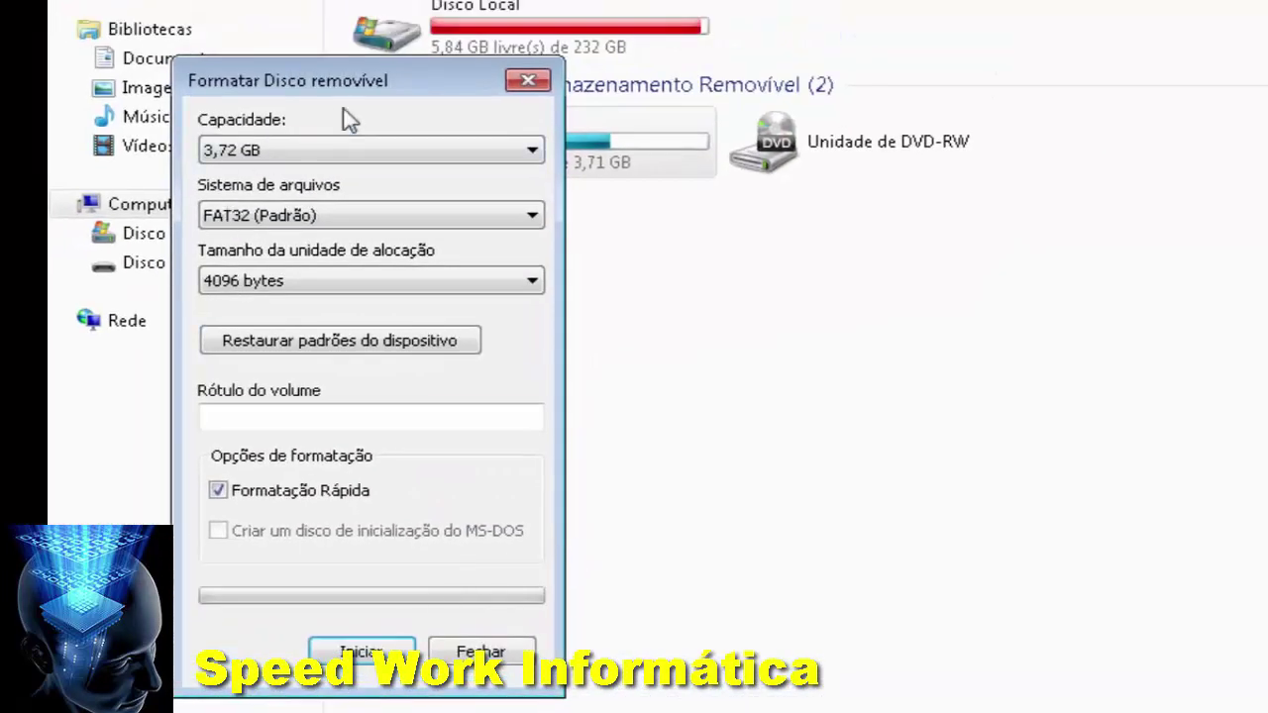
click(533, 154)
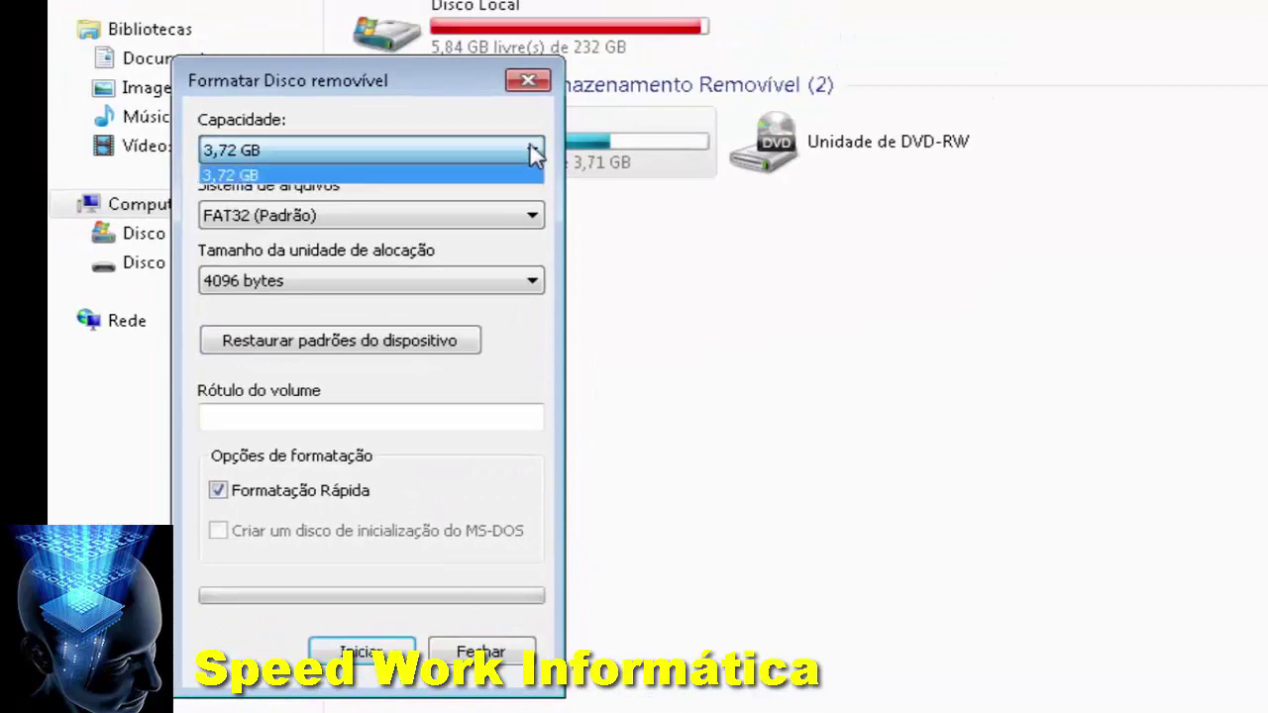
click(532, 220)
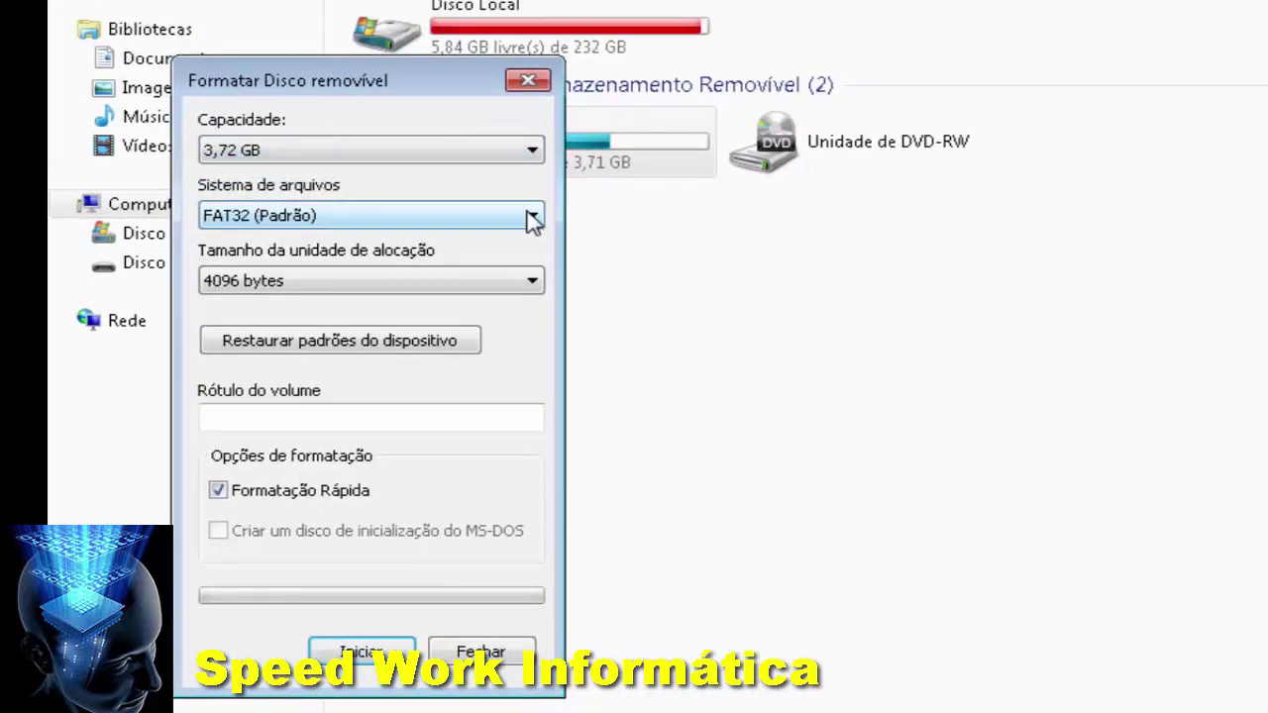
click(532, 220)
click(532, 220)
click(527, 287)
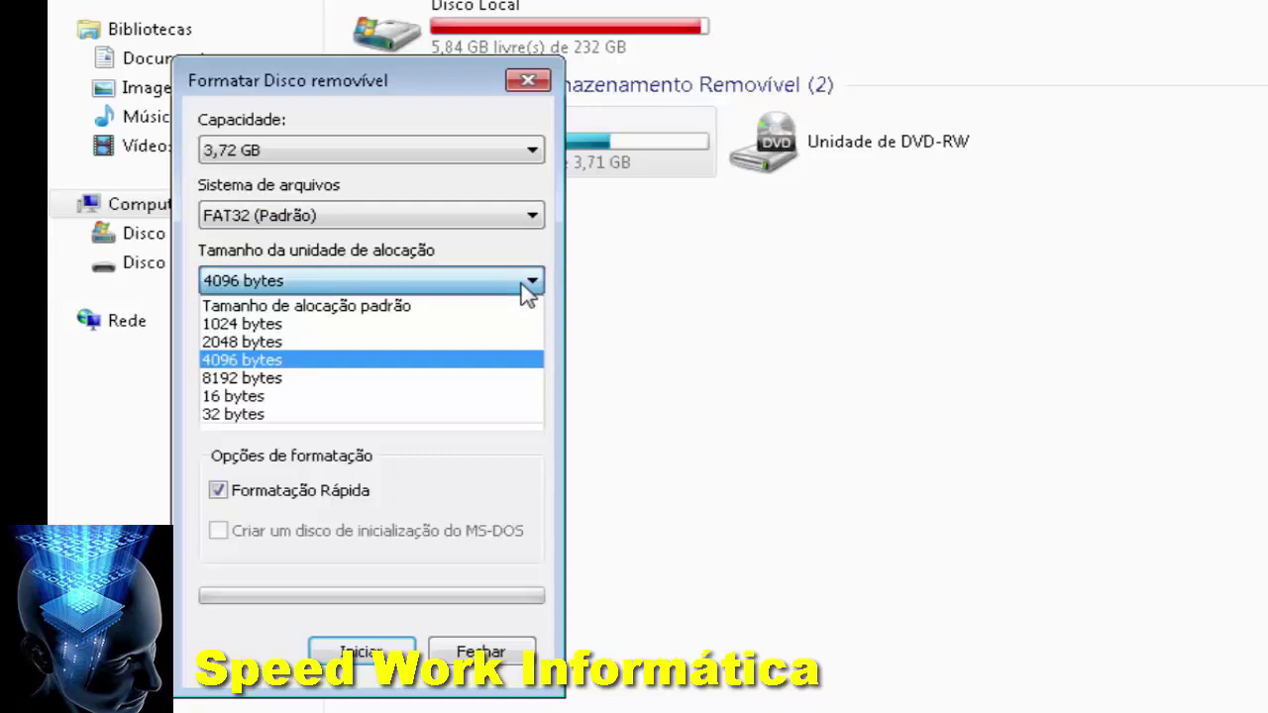
click(505, 478)
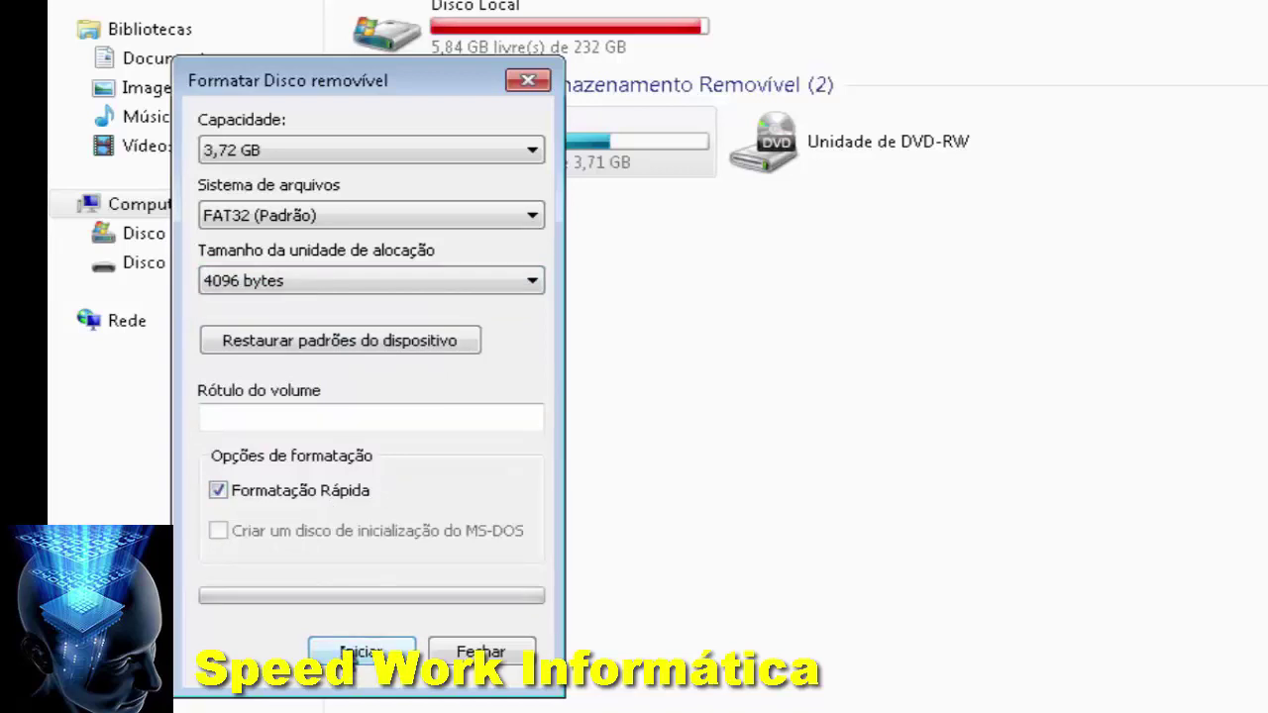
Step: Quick-format the removable disk as FAT32 with 4096-byte allocation units, accept the data-erasure warning and close the format dialog
click(361, 651)
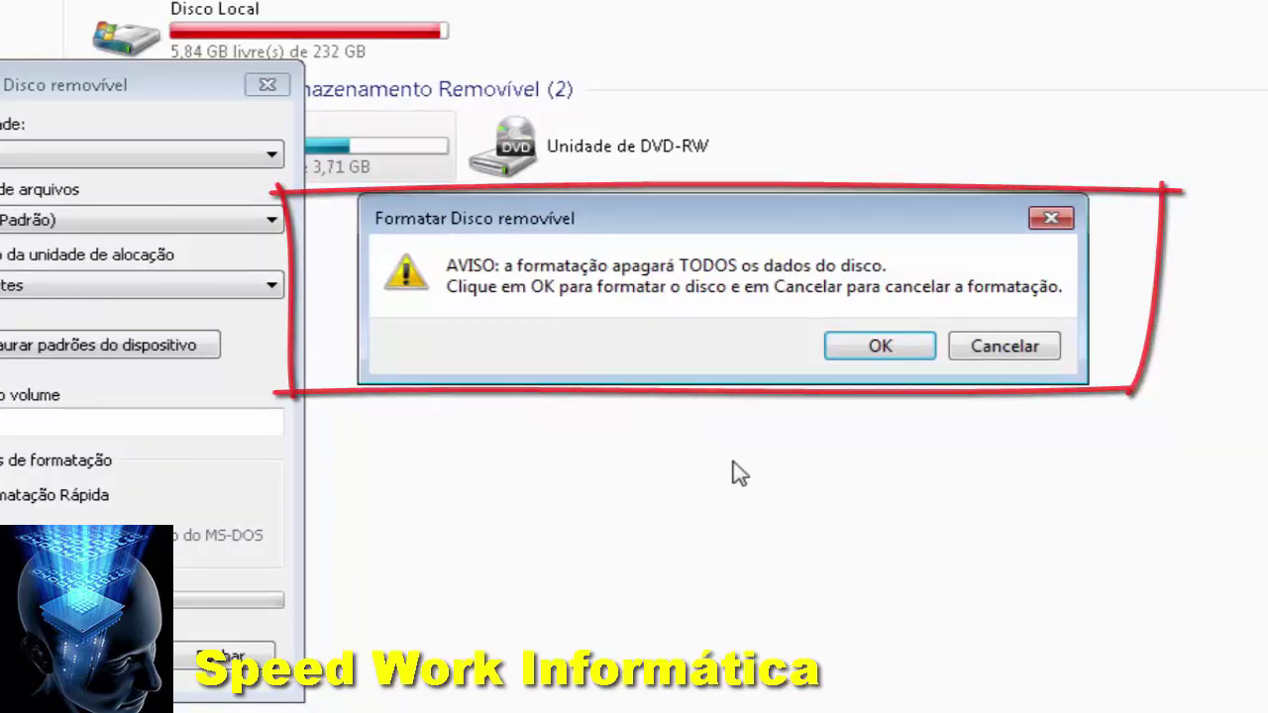
click(871, 349)
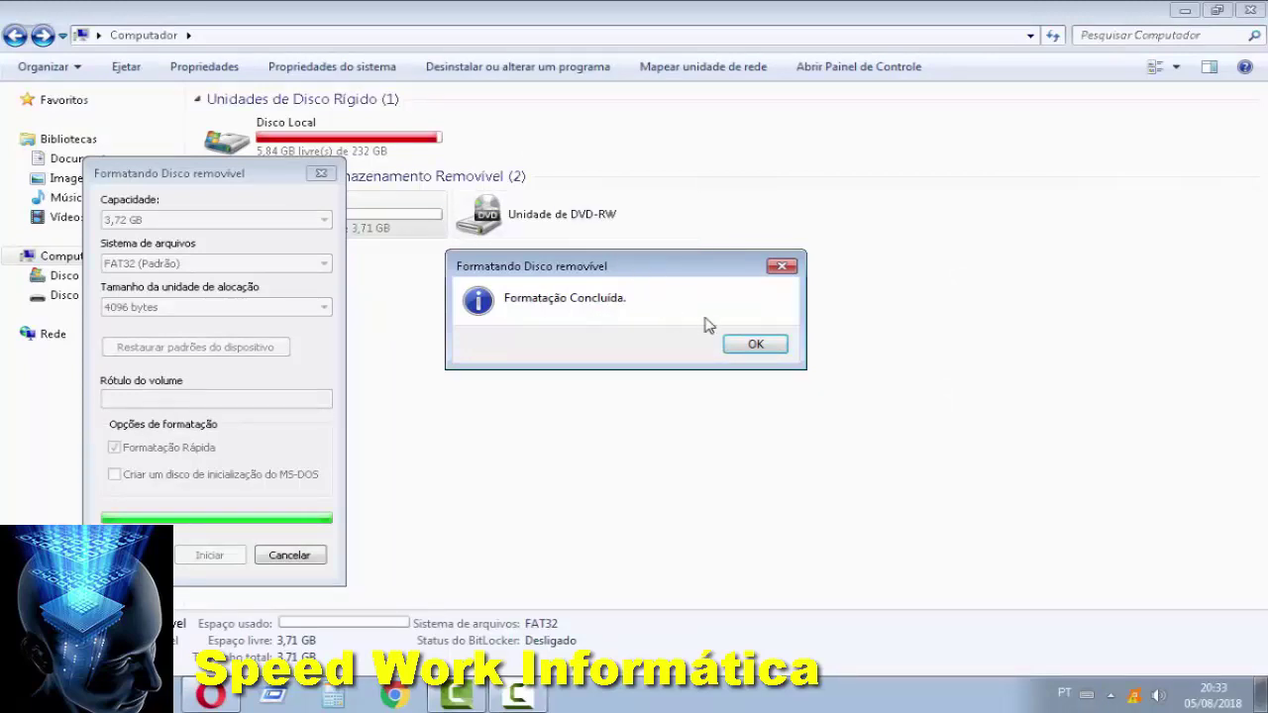
click(770, 345)
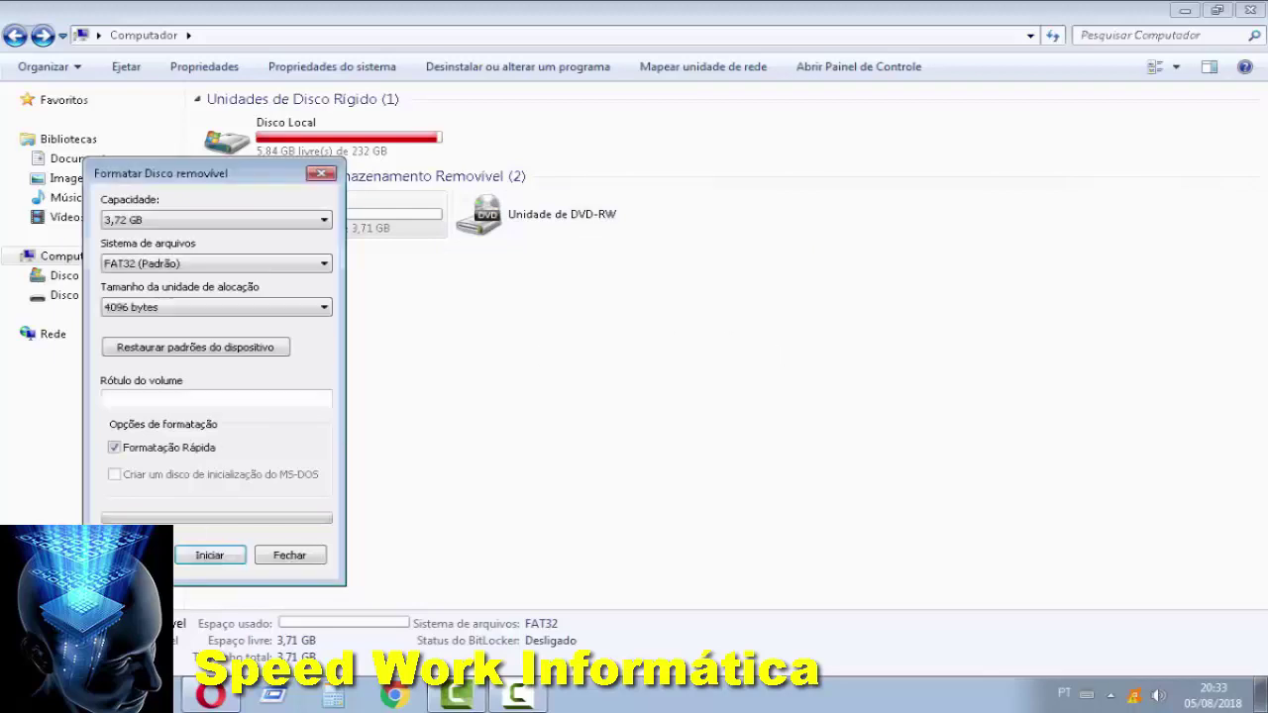
click(290, 557)
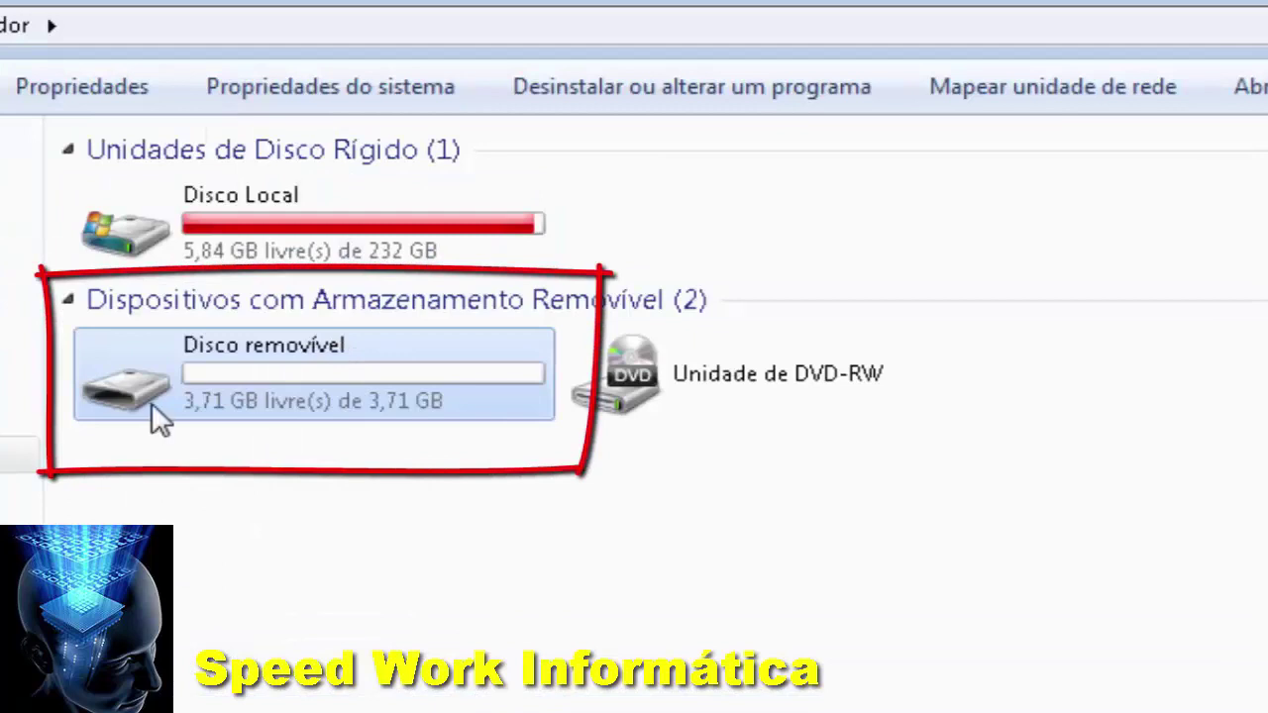
Step: Open the formatted removable disk to check its contents, return to the drive overview and close the file explorer window
double_click(153, 404)
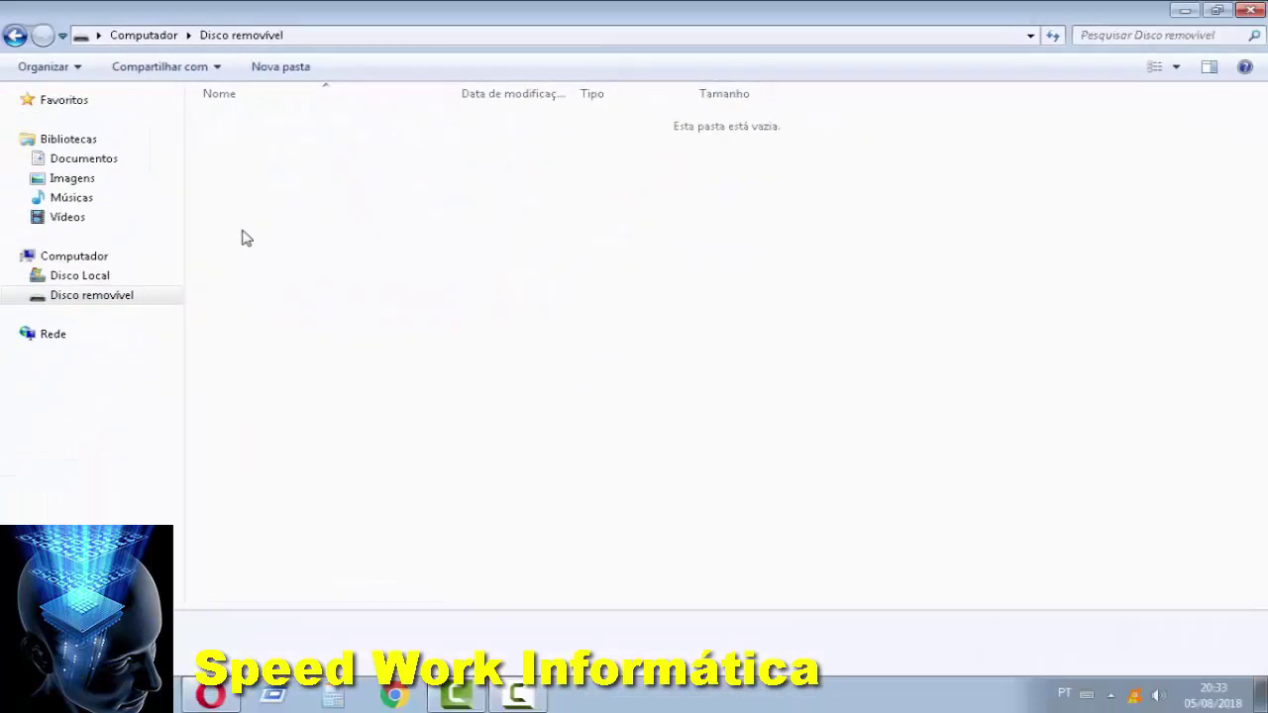
click(15, 38)
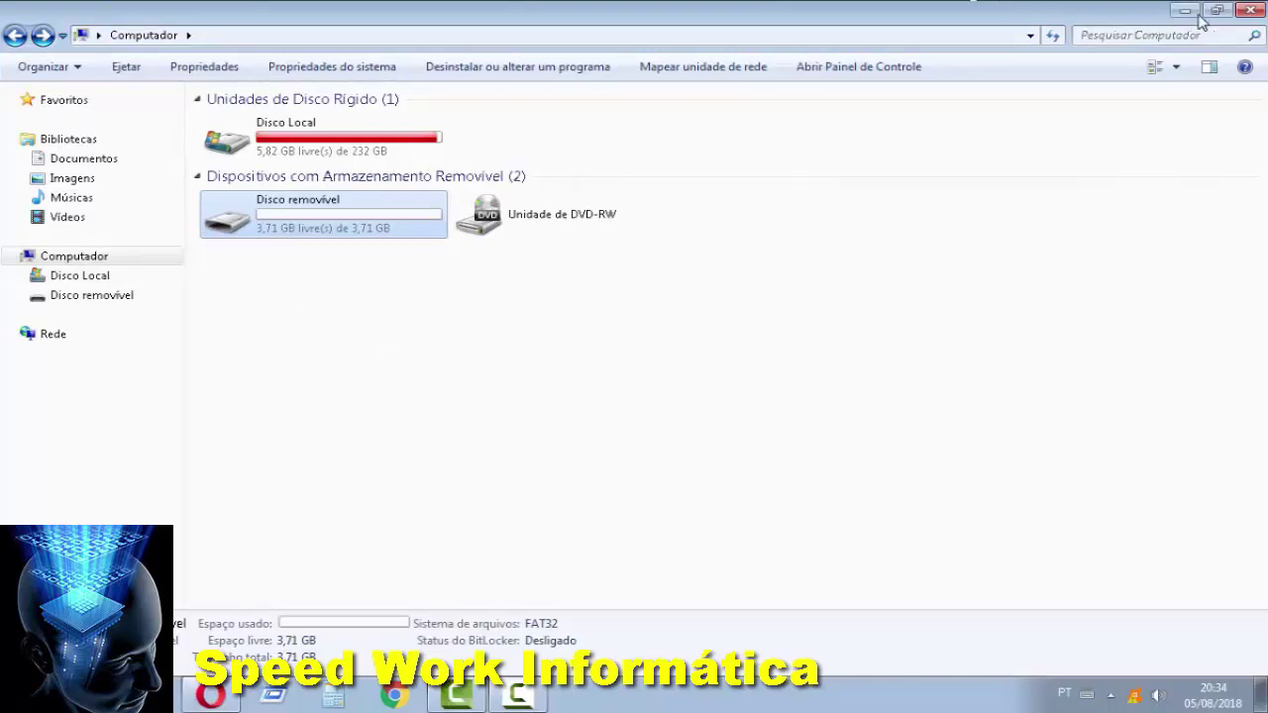
click(1253, 11)
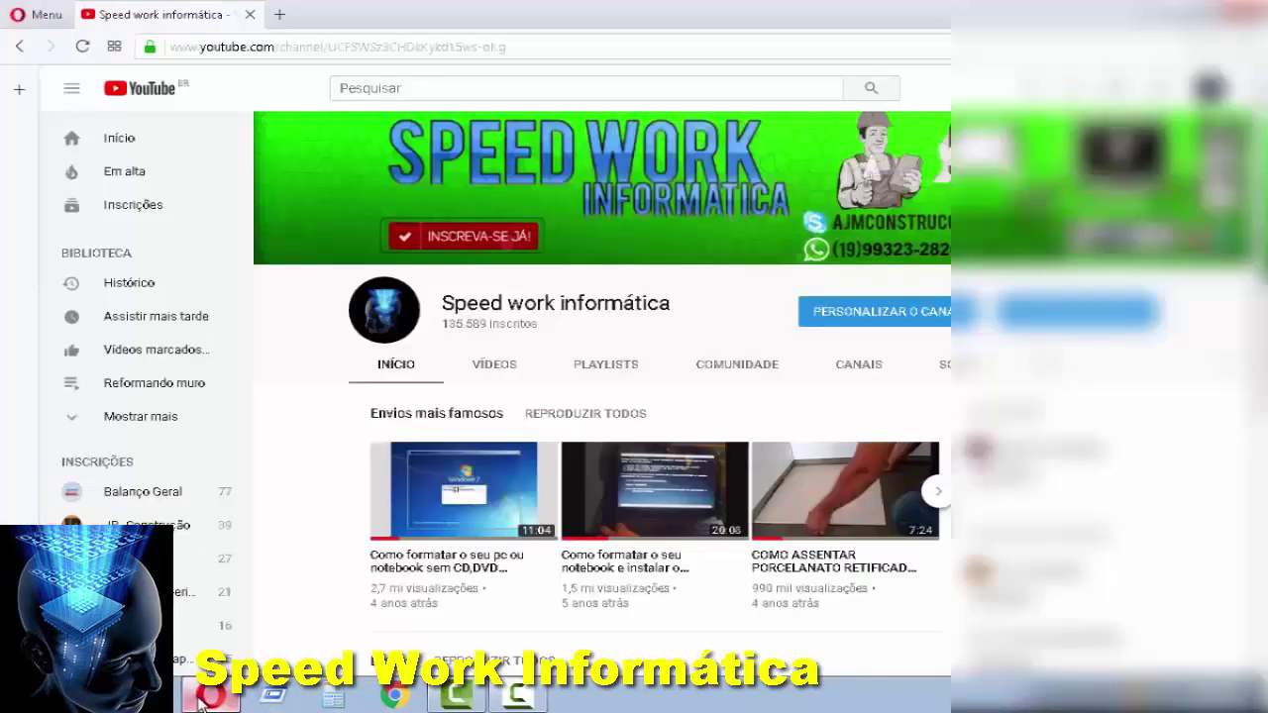
Step: Switch to the Opera browser and look through the uploads and created playlists on the Speed work informática YouTube channel
click(210, 697)
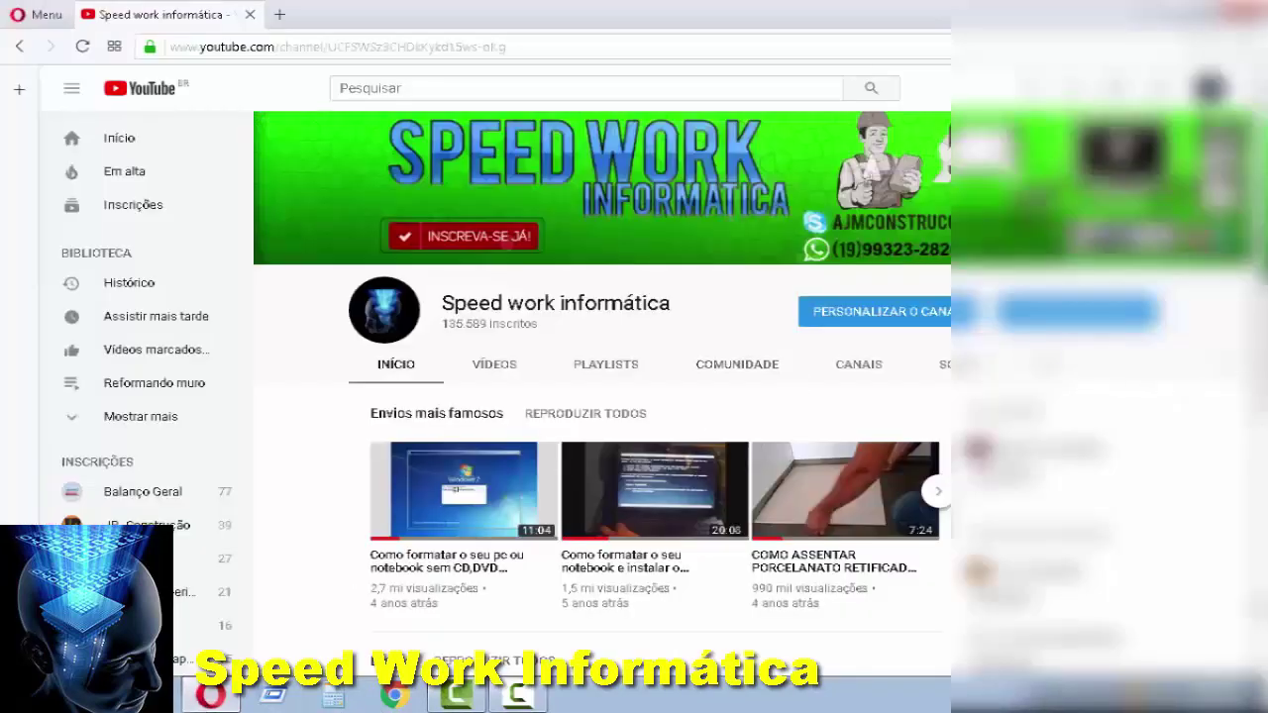
scroll(602, 391, down, 3)
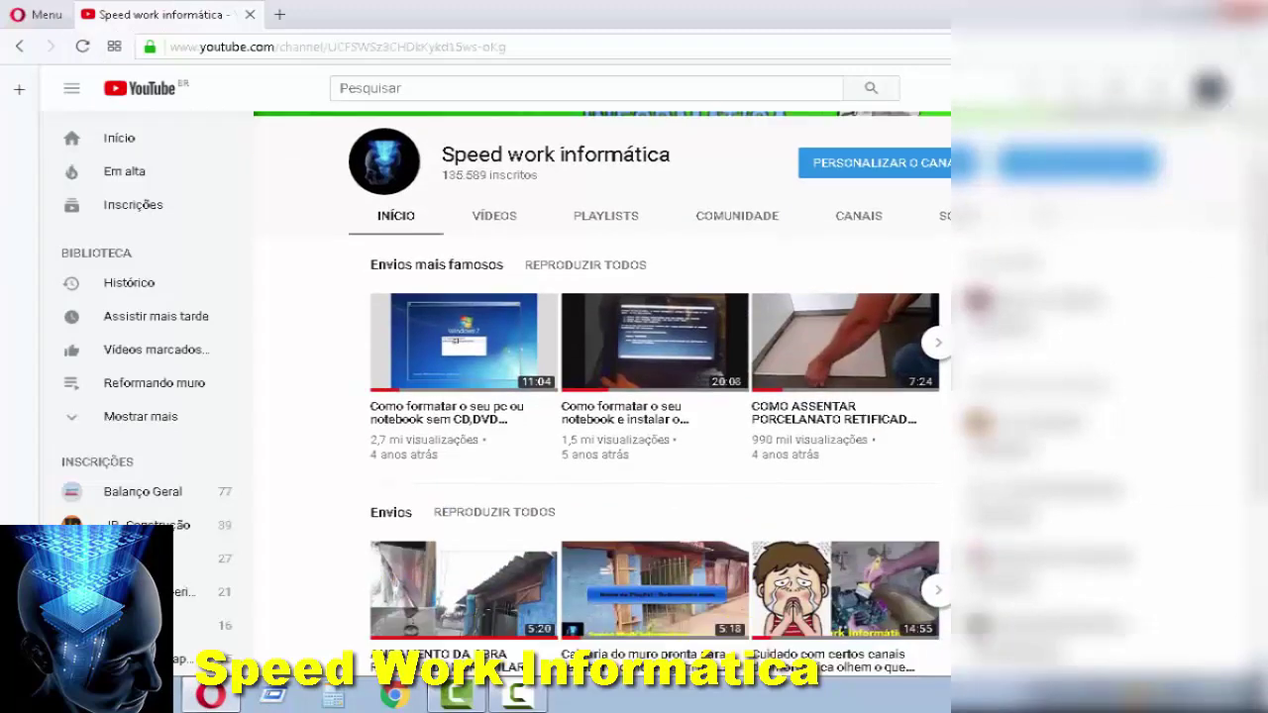
scroll(654, 396, down, 1)
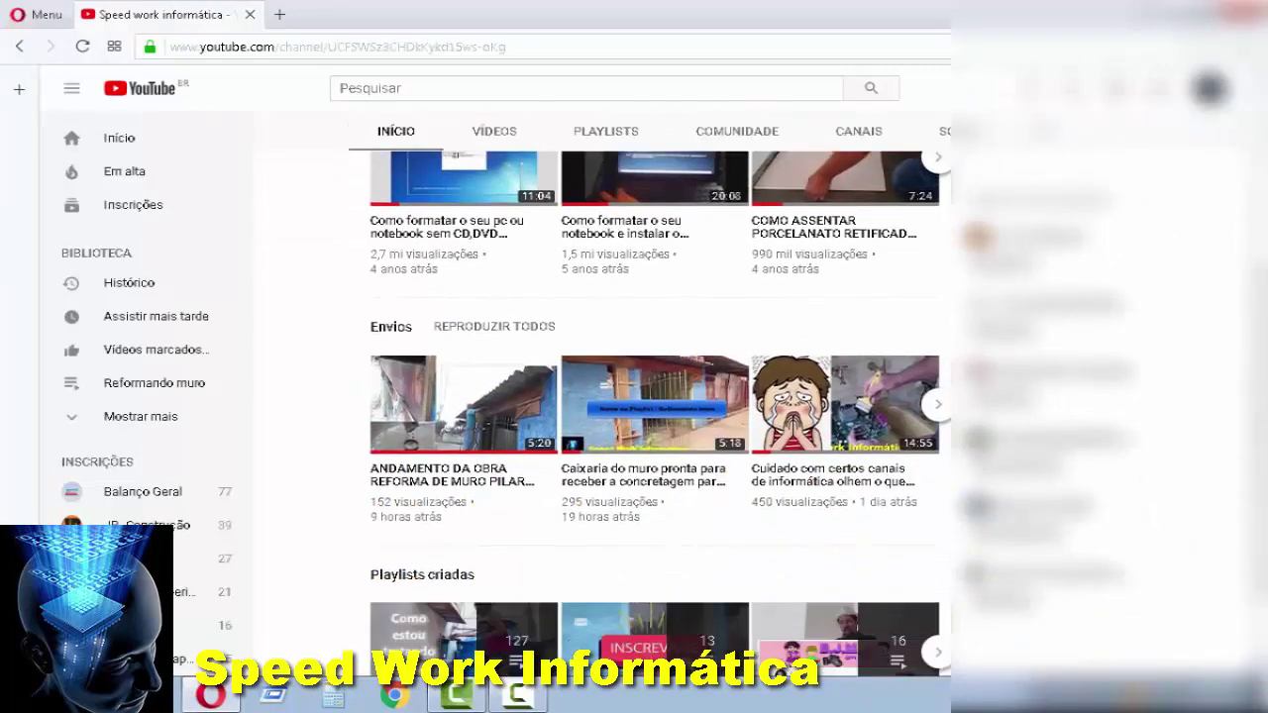
scroll(684, 545, down, 1)
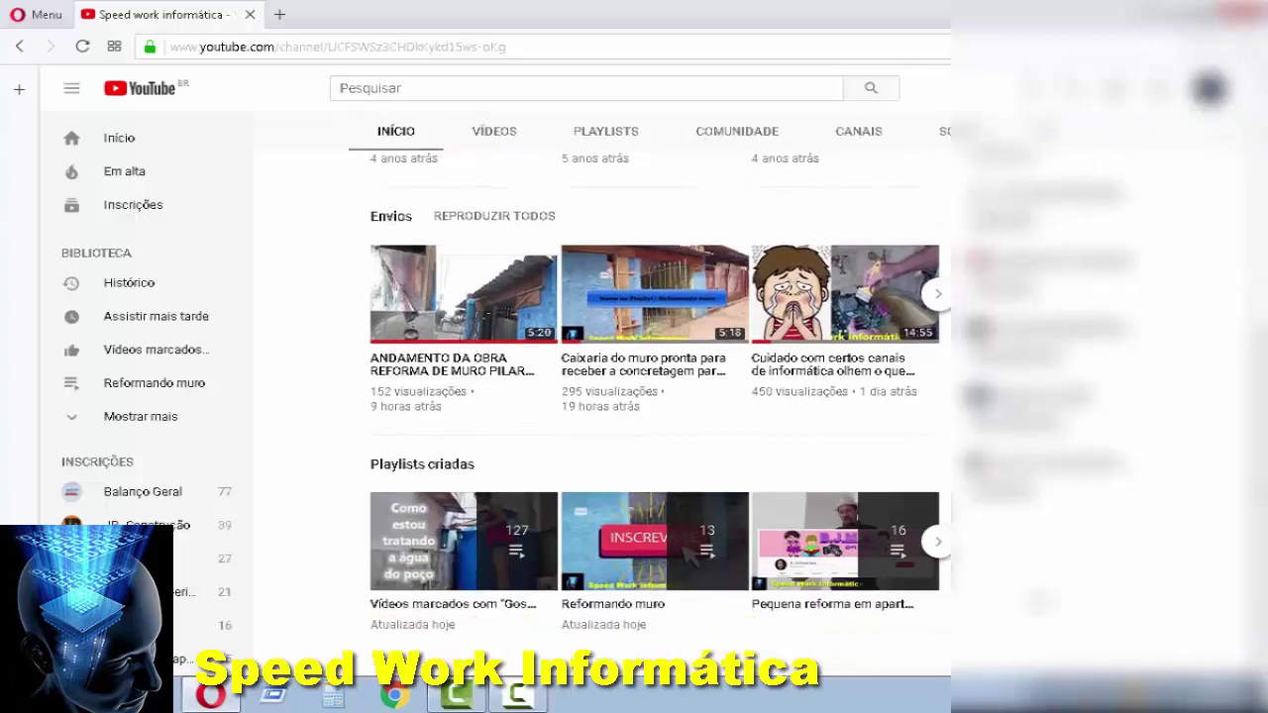
click(937, 541)
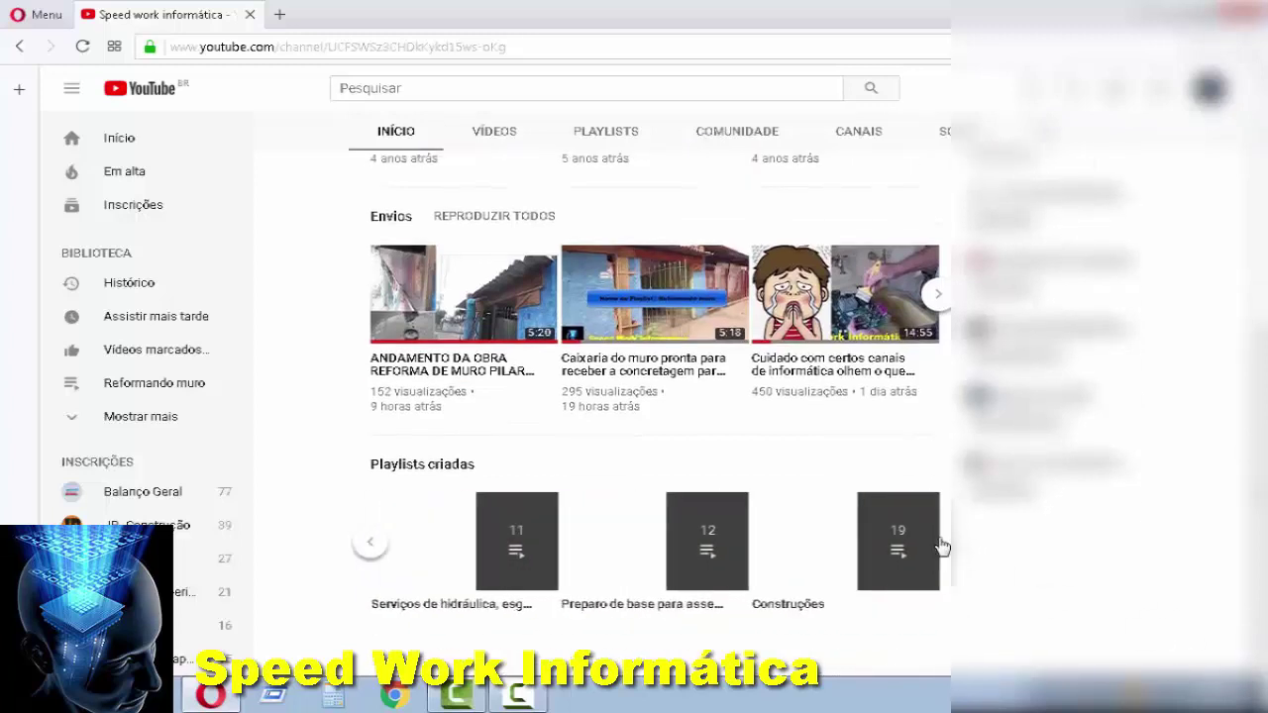
click(940, 297)
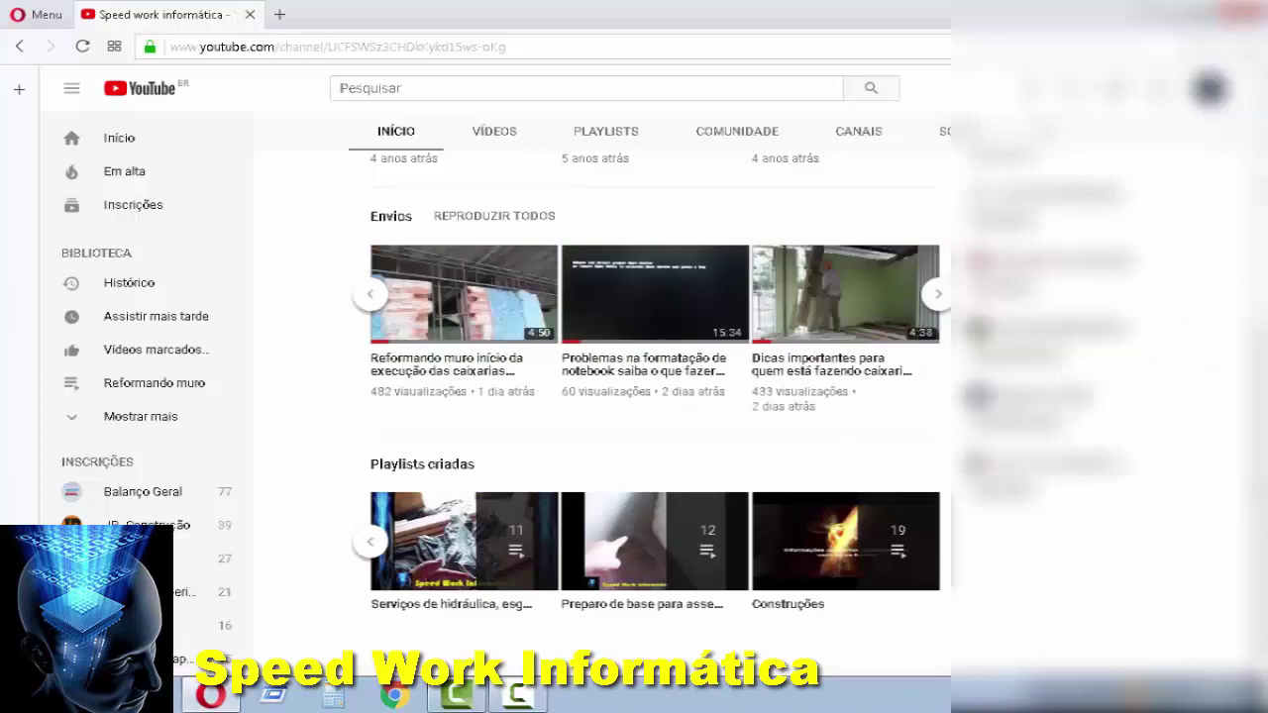
scroll(654, 396, up, 2)
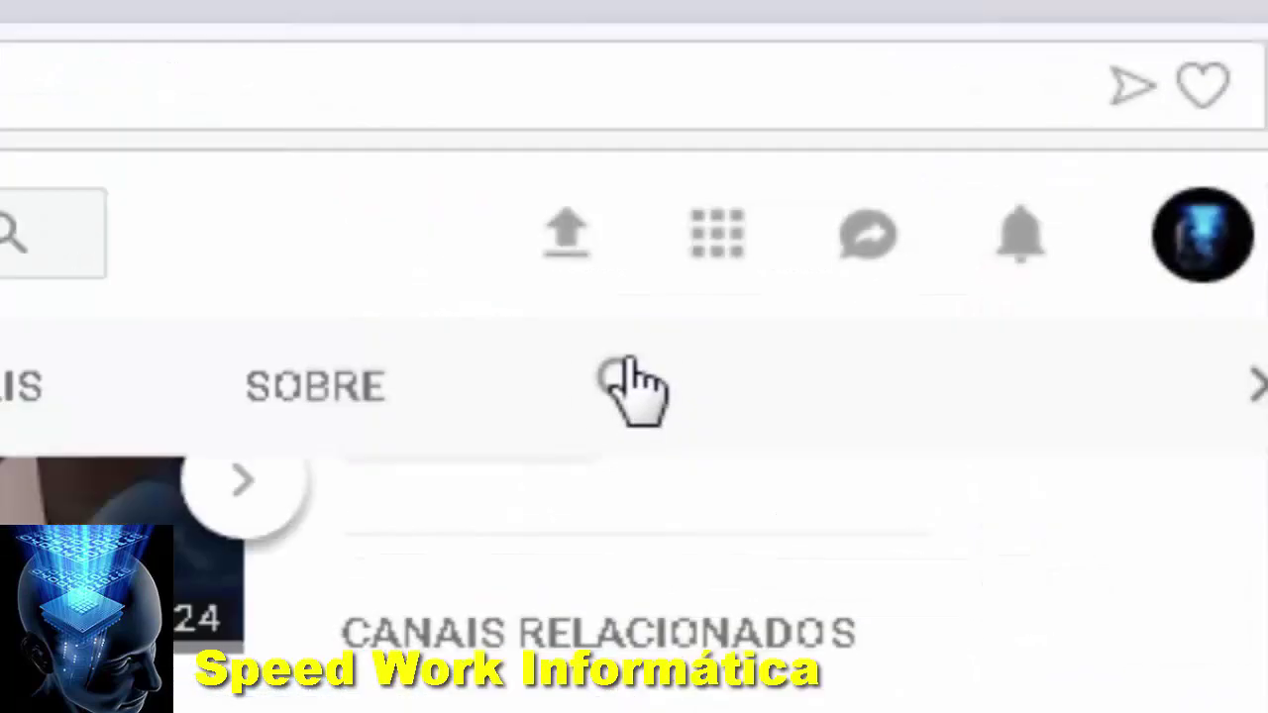
Step: Search within the Speed work informática channel for "formatar" and look through the listed videos
click(628, 362)
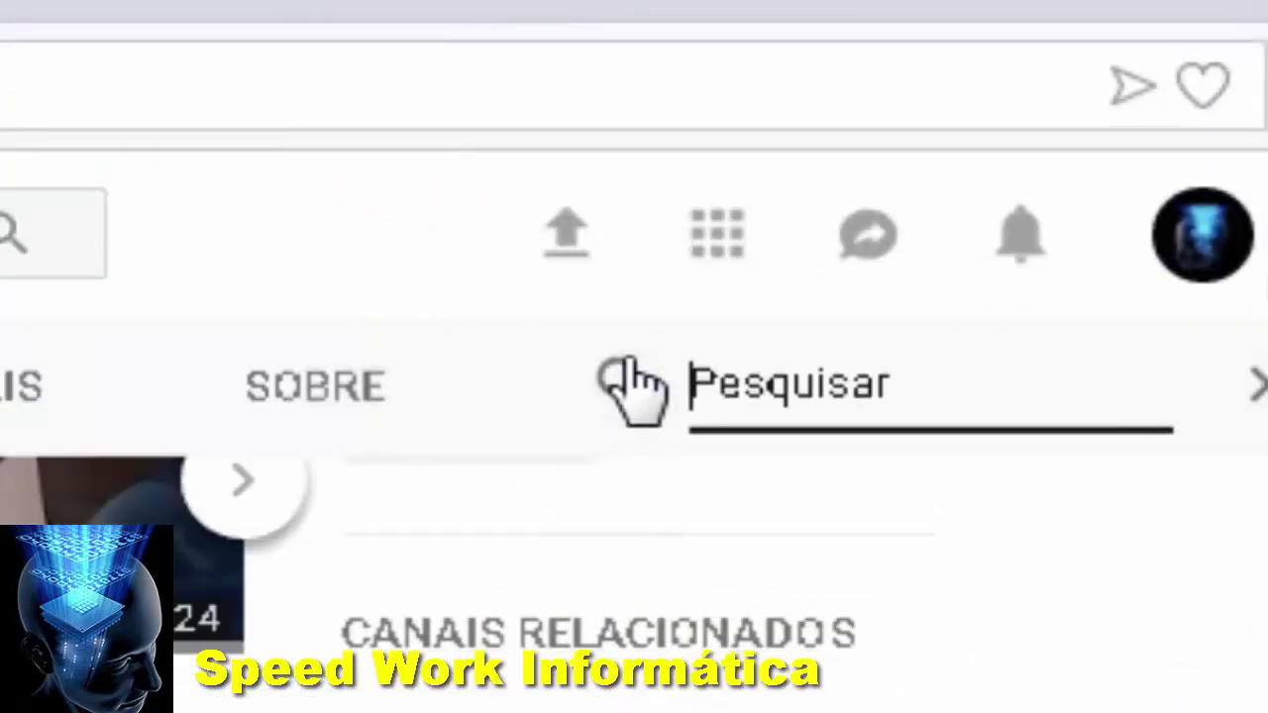
text(formatar)
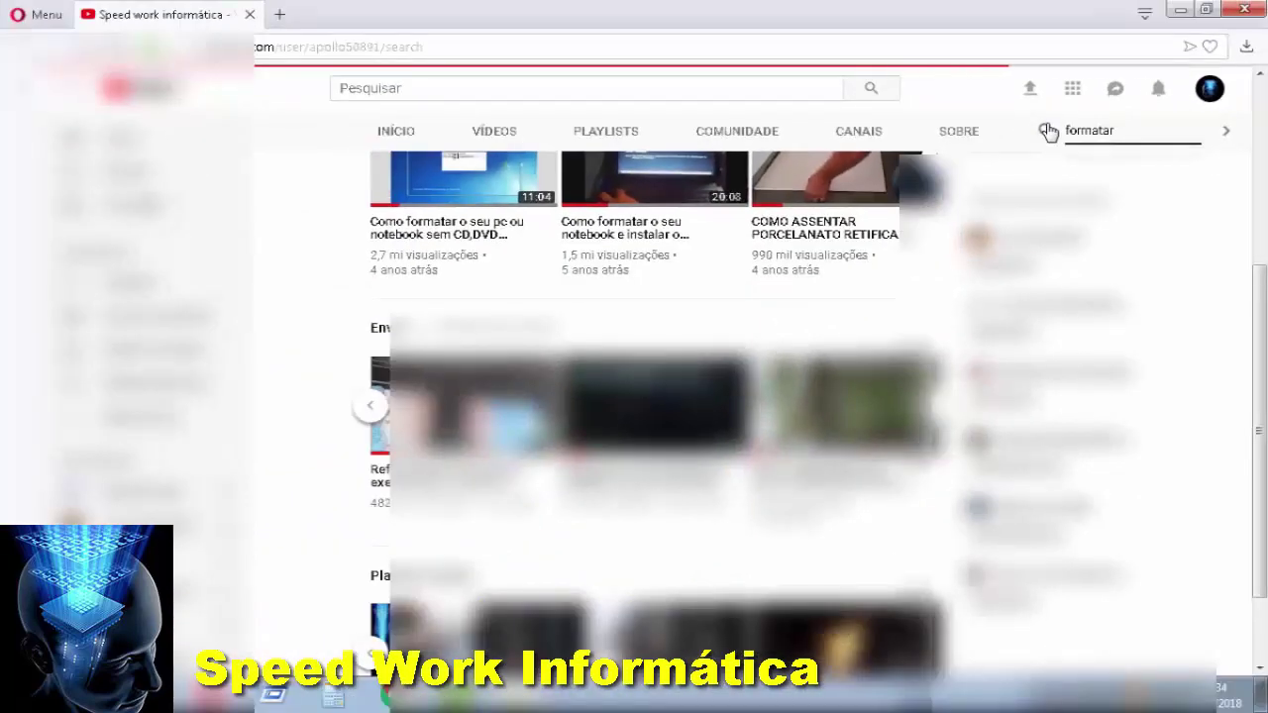
key(Return)
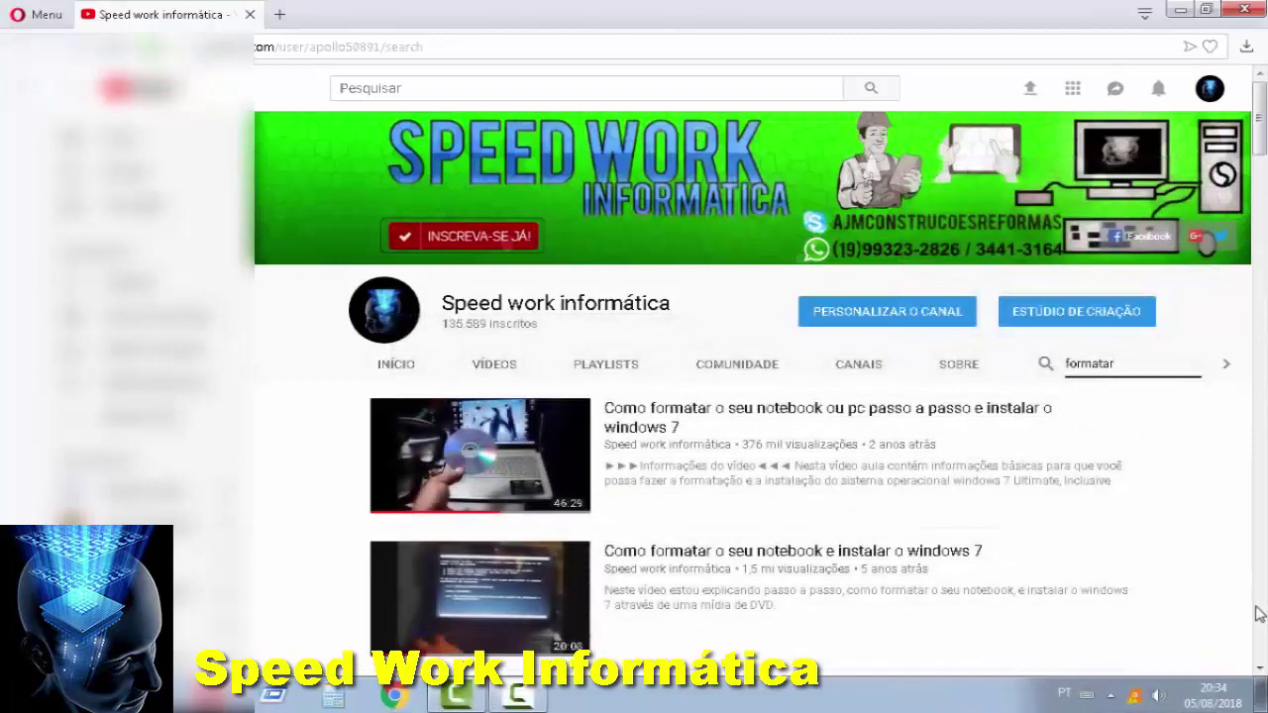
click(1260, 669)
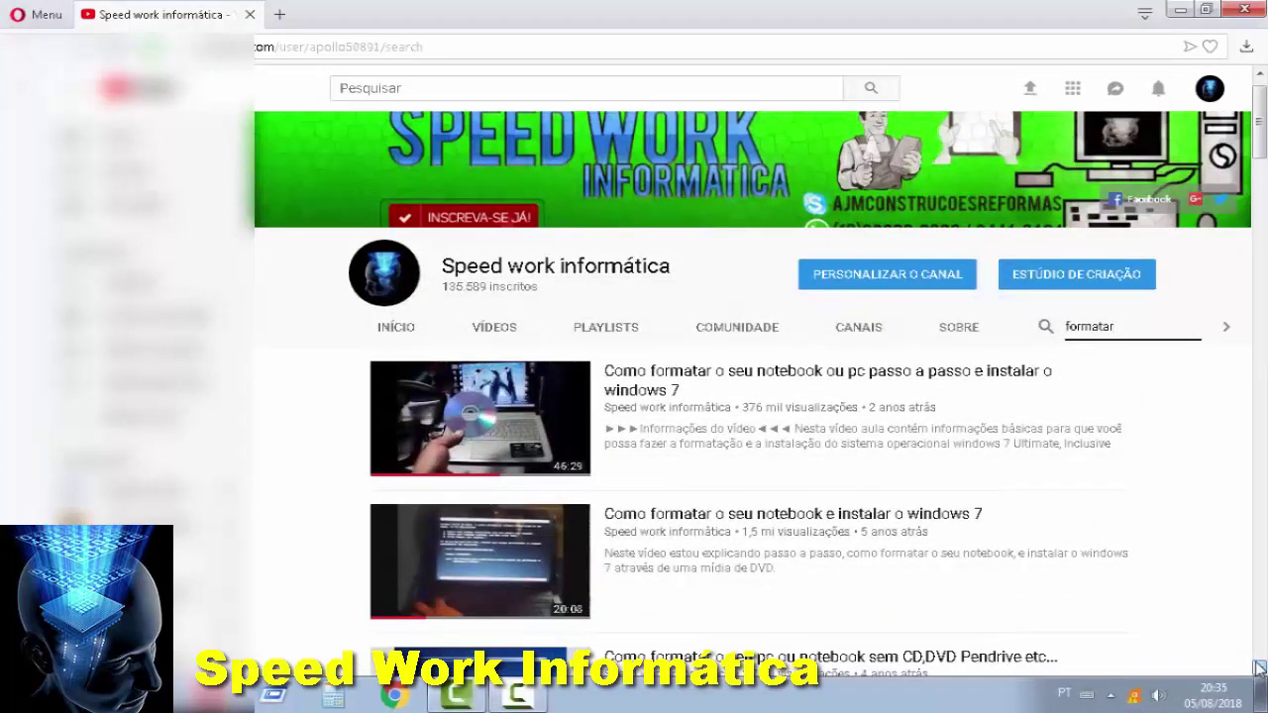
click(1259, 669)
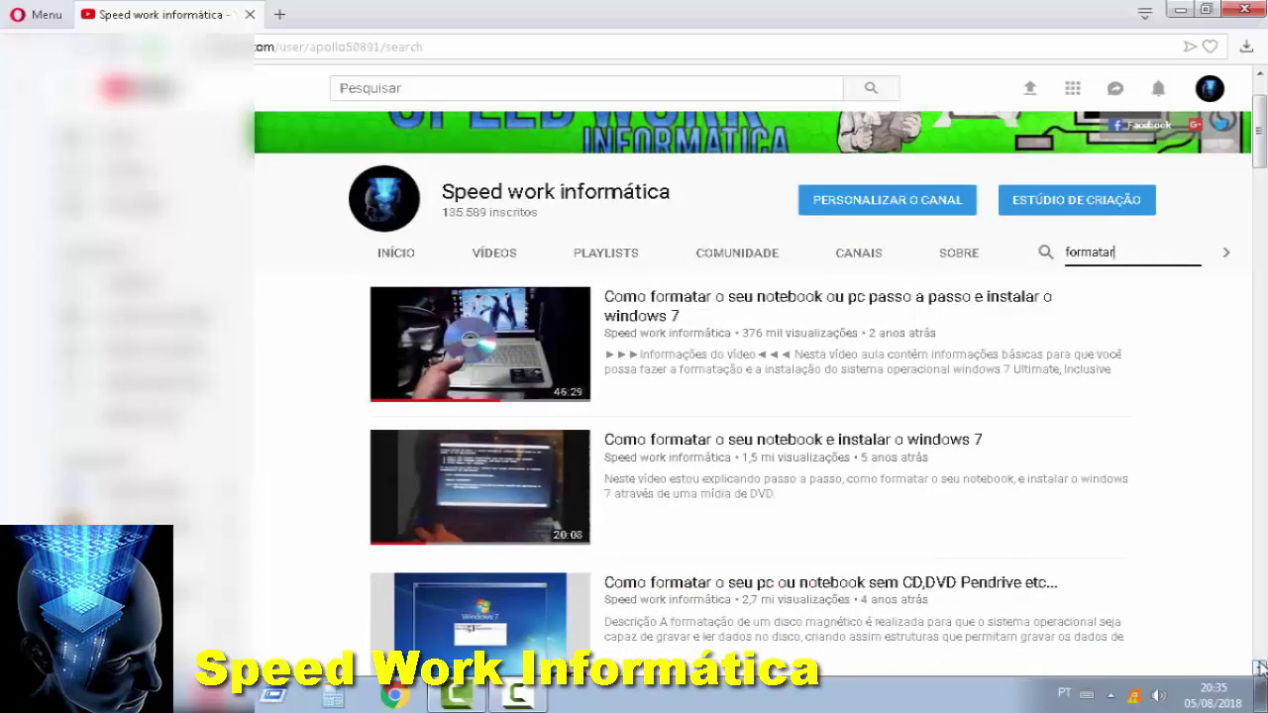
click(1260, 669)
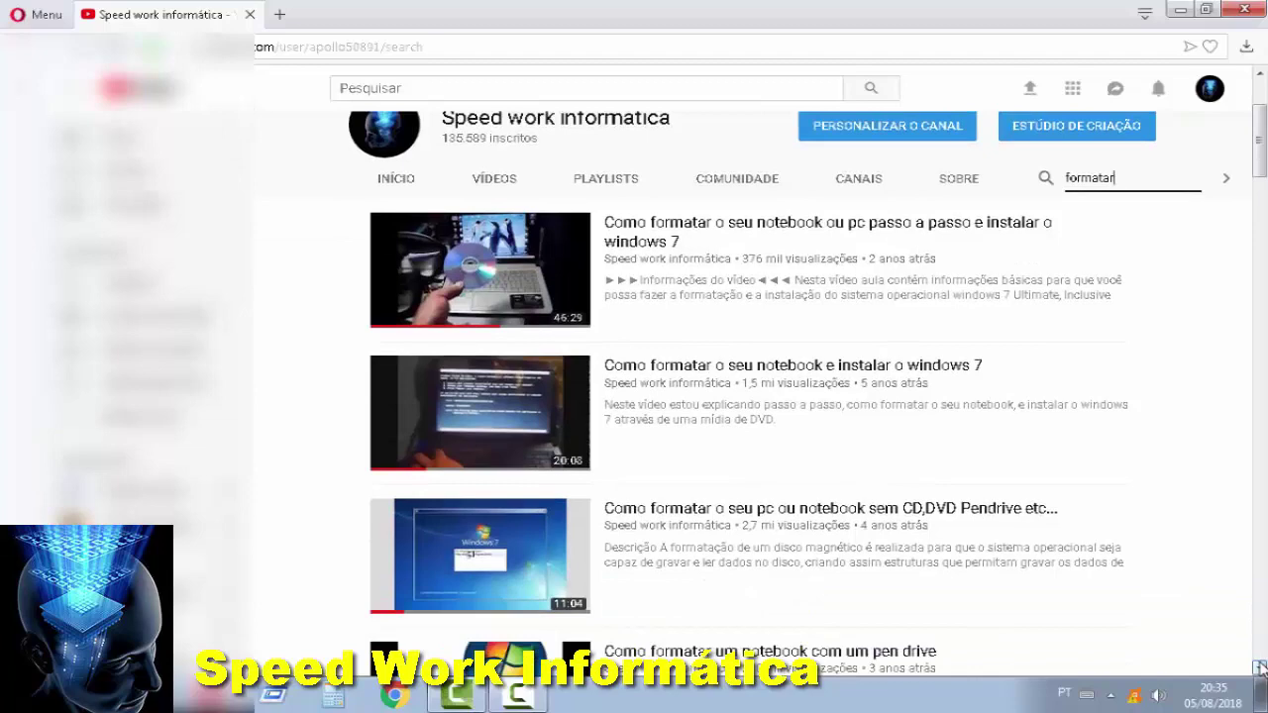
click(1259, 669)
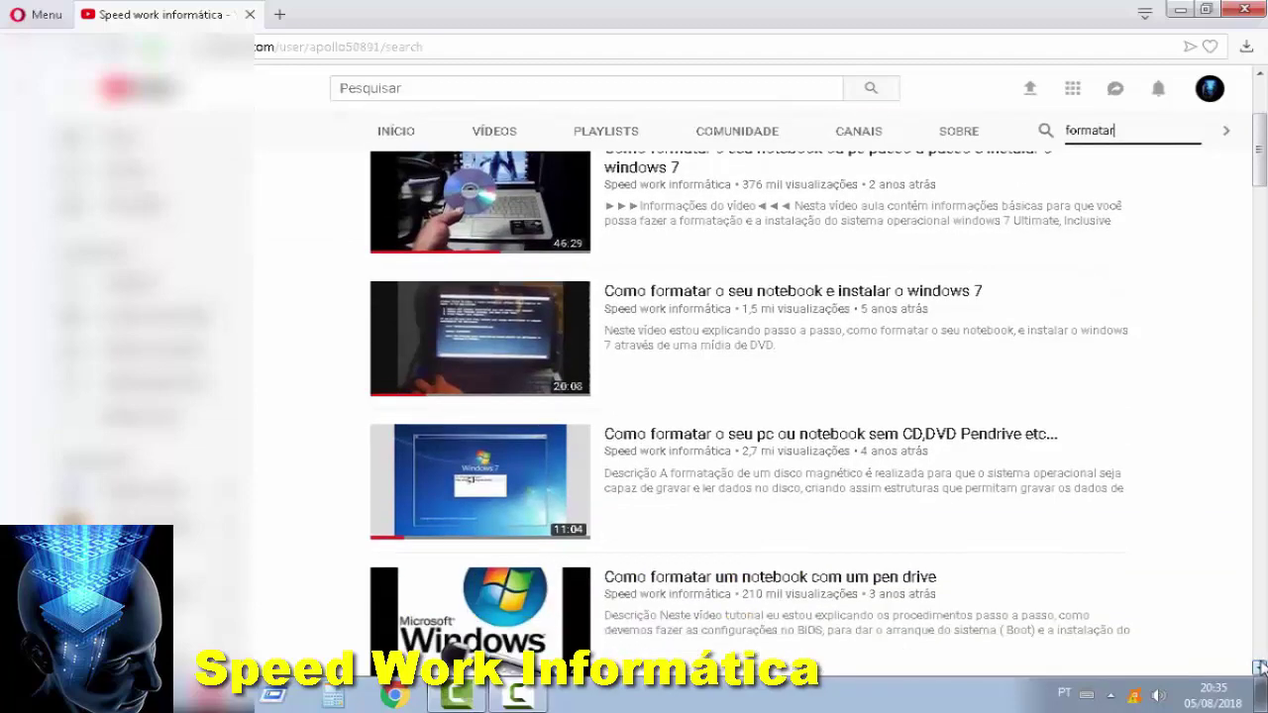
Step: Browse further down the channel's "formatar" results, reading the titles and descriptions of the computer and notebook formatting videos
click(1259, 669)
click(1260, 669)
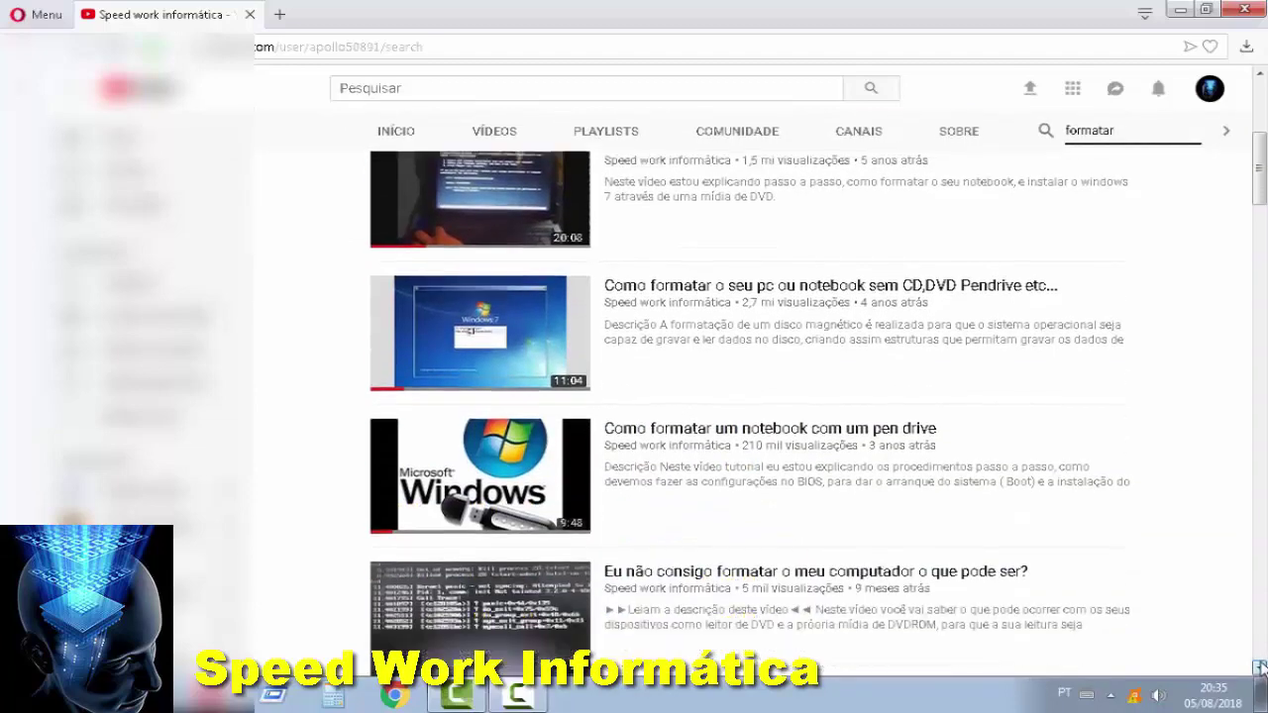
click(1259, 669)
click(1260, 669)
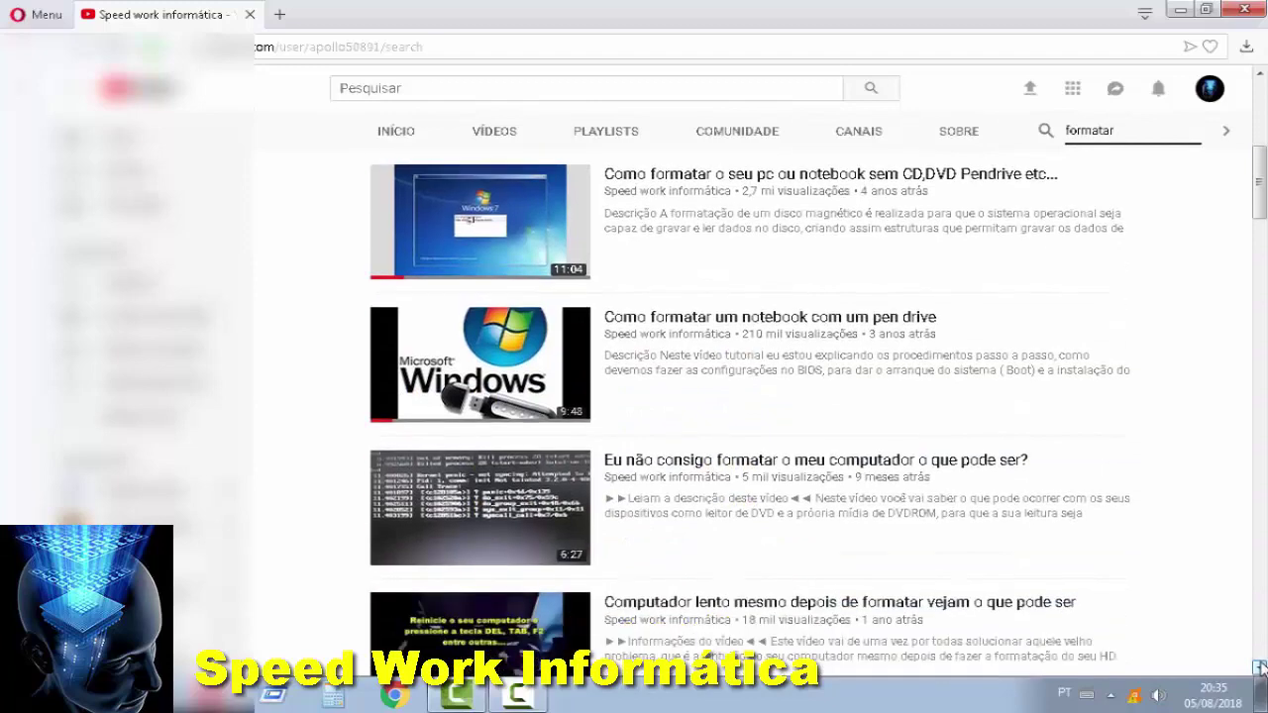
click(1259, 669)
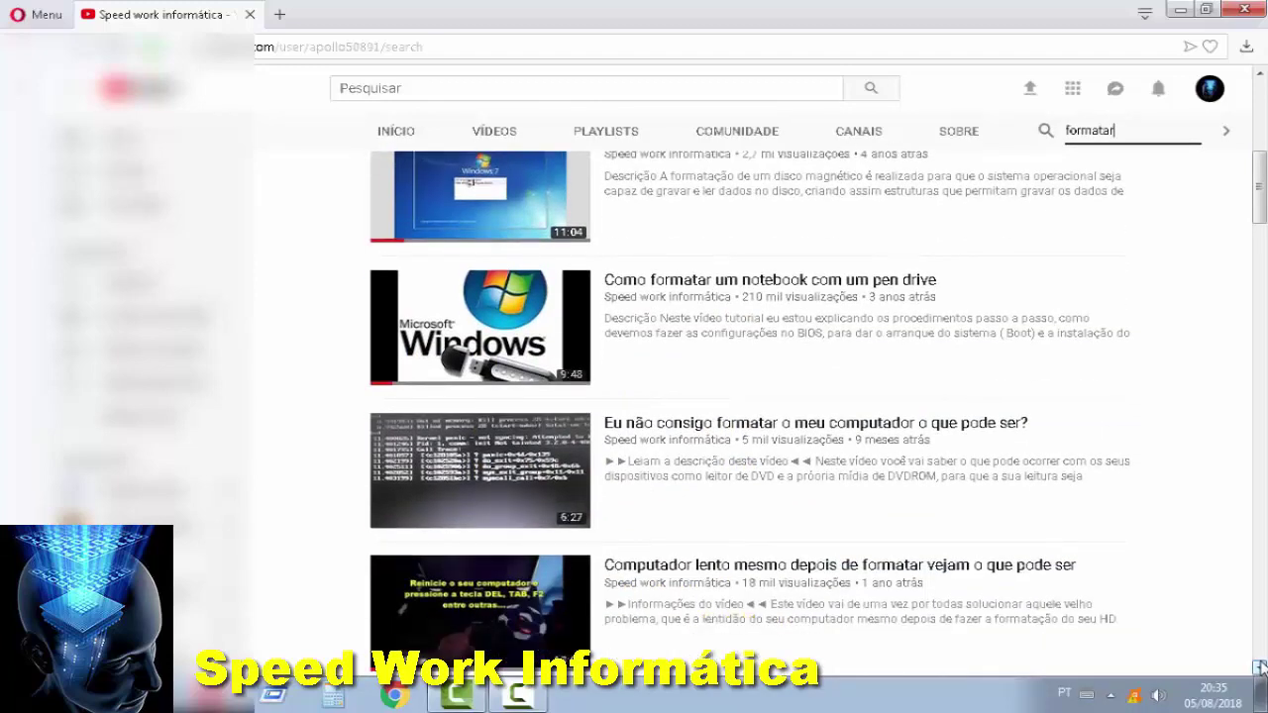
click(1260, 669)
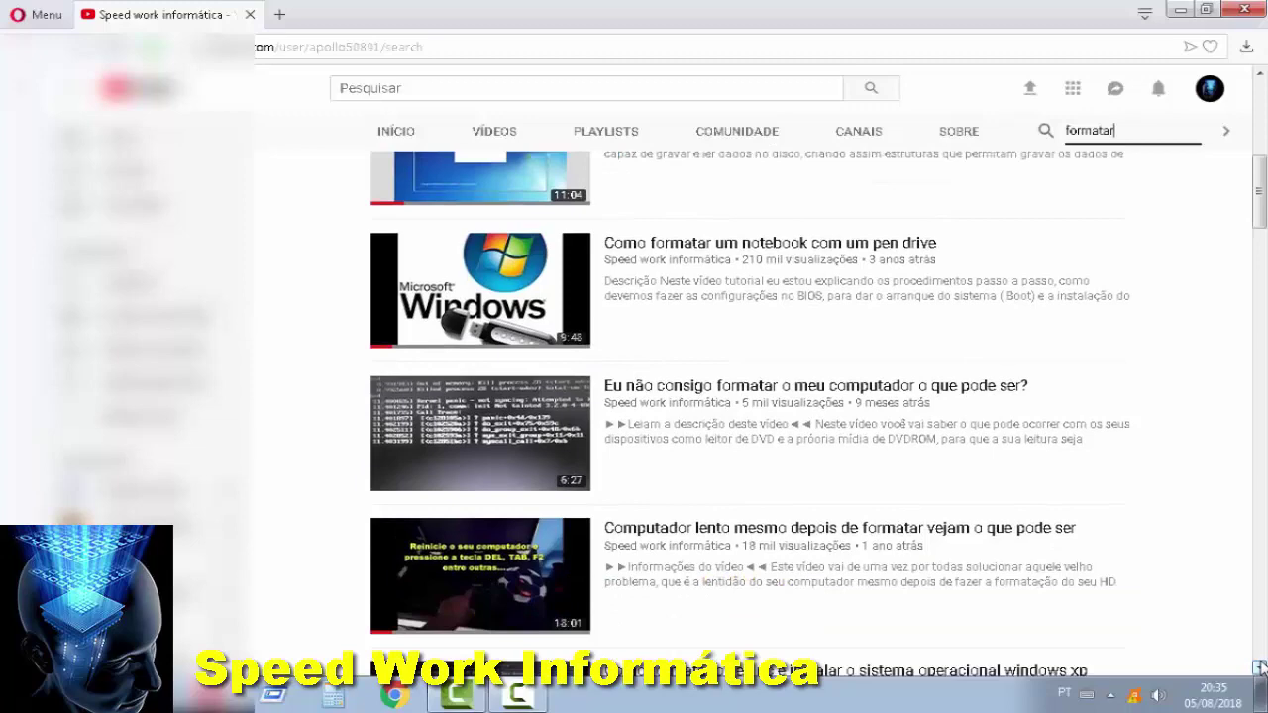
click(1261, 668)
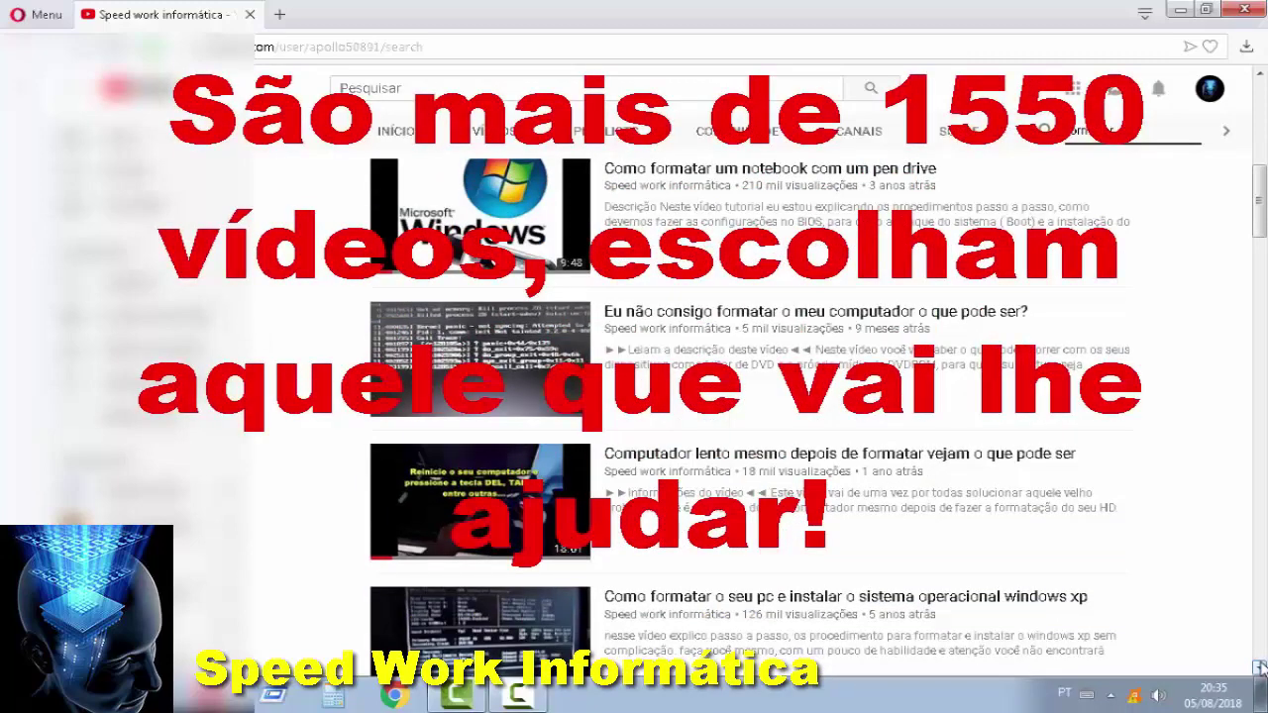
click(1260, 669)
click(1261, 669)
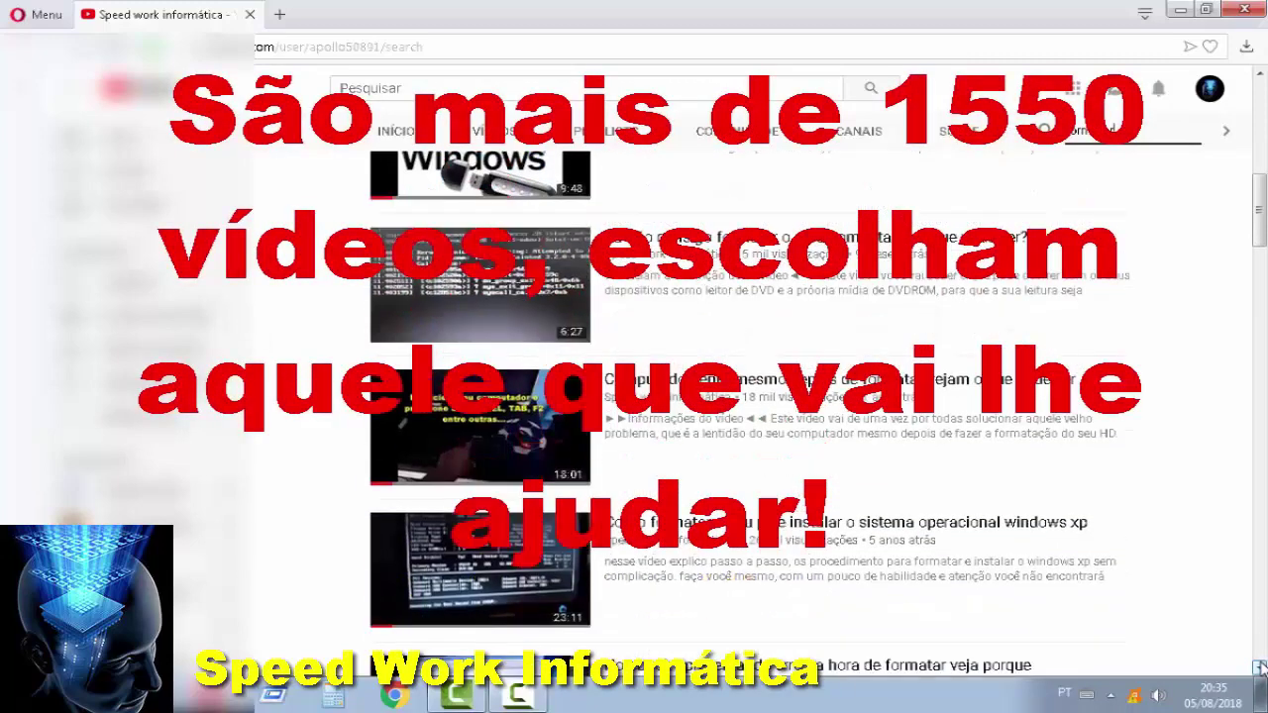
click(1260, 669)
click(1260, 668)
click(1261, 669)
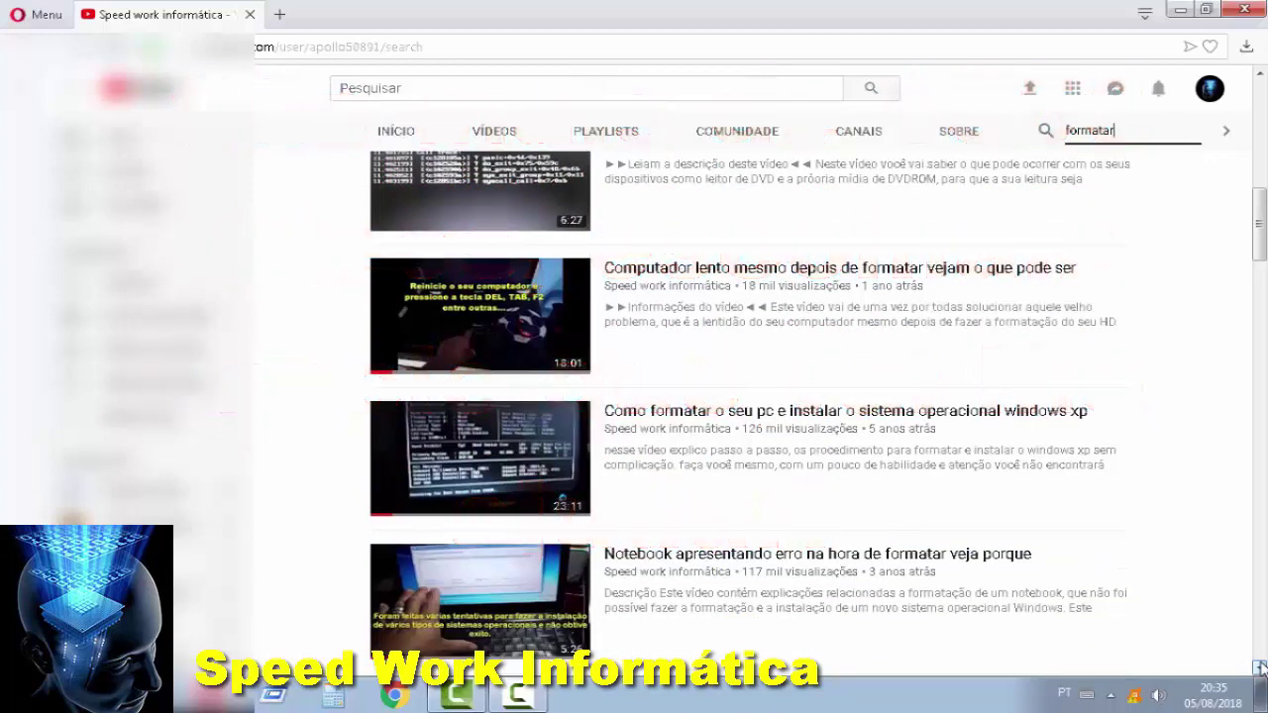
click(1260, 668)
click(1260, 669)
click(1260, 669)
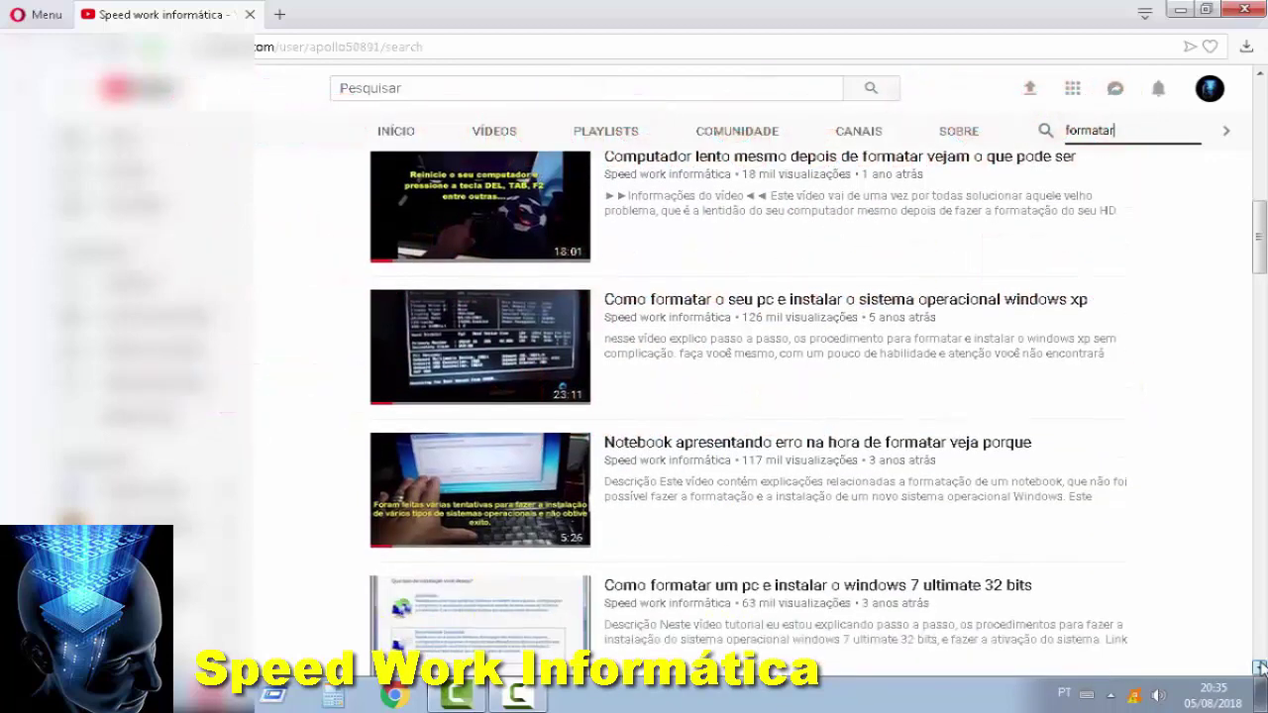
click(1261, 669)
click(1261, 669)
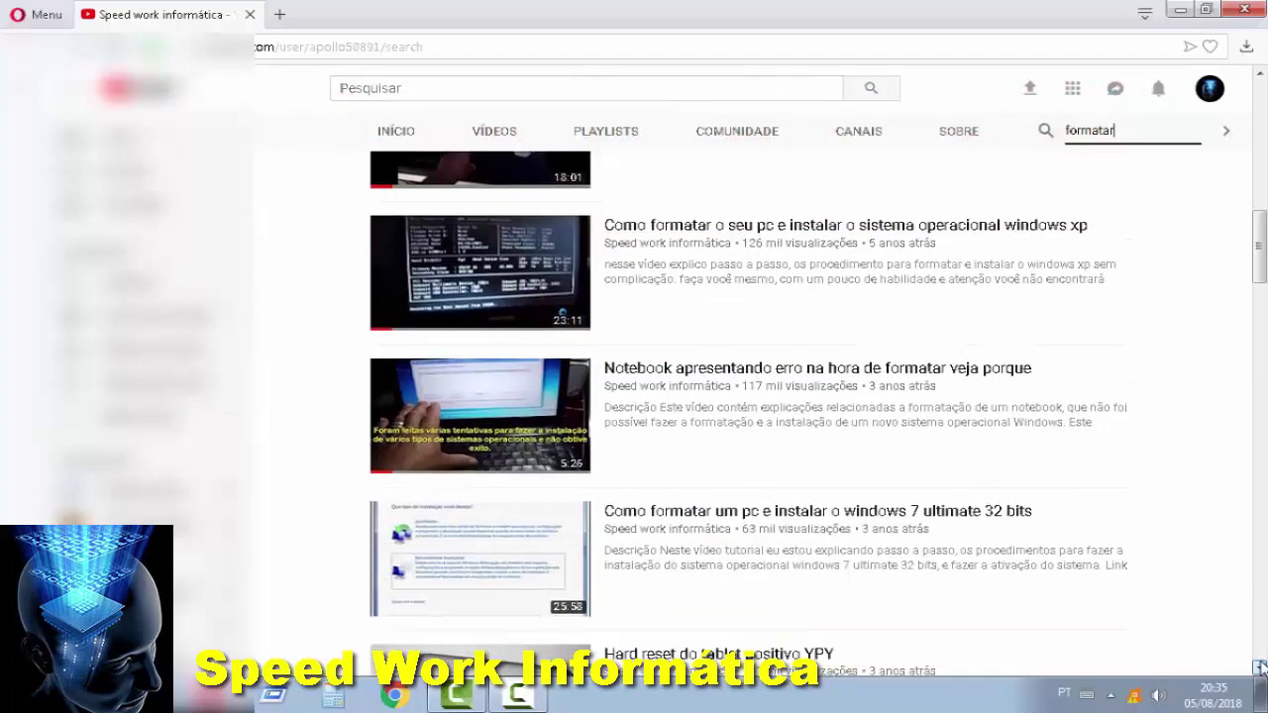
click(1261, 669)
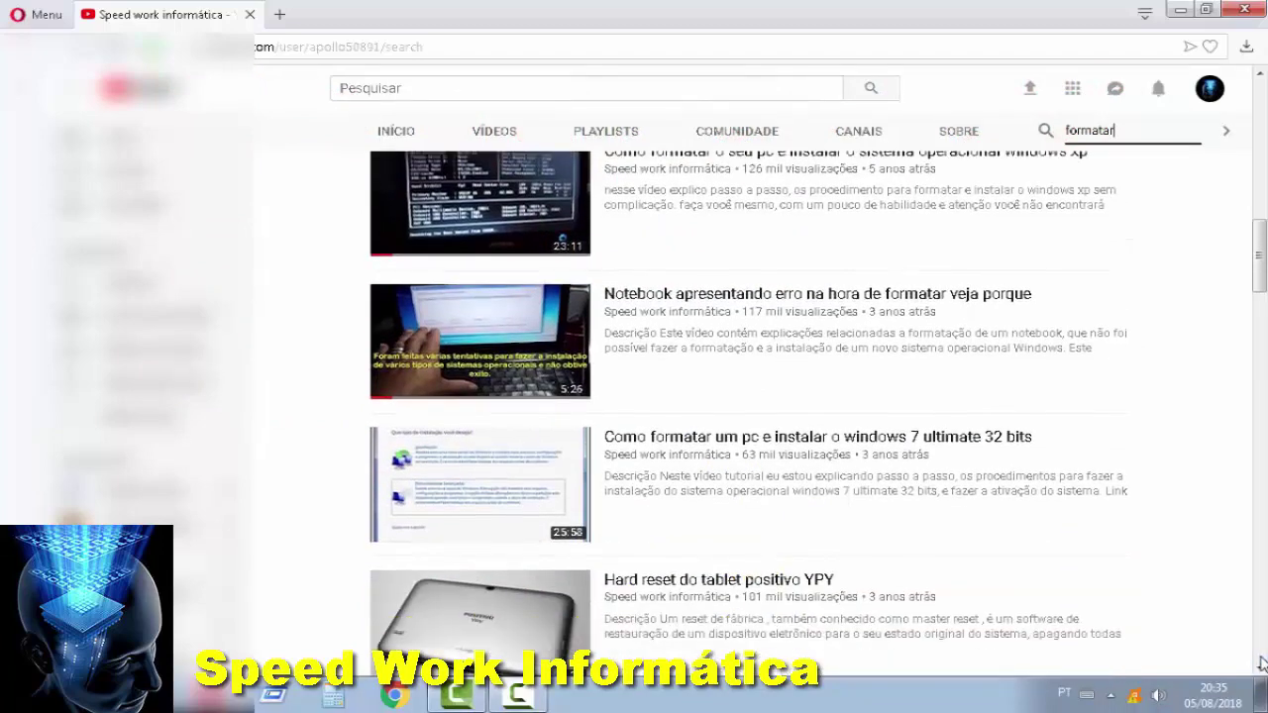
click(1260, 669)
click(1260, 666)
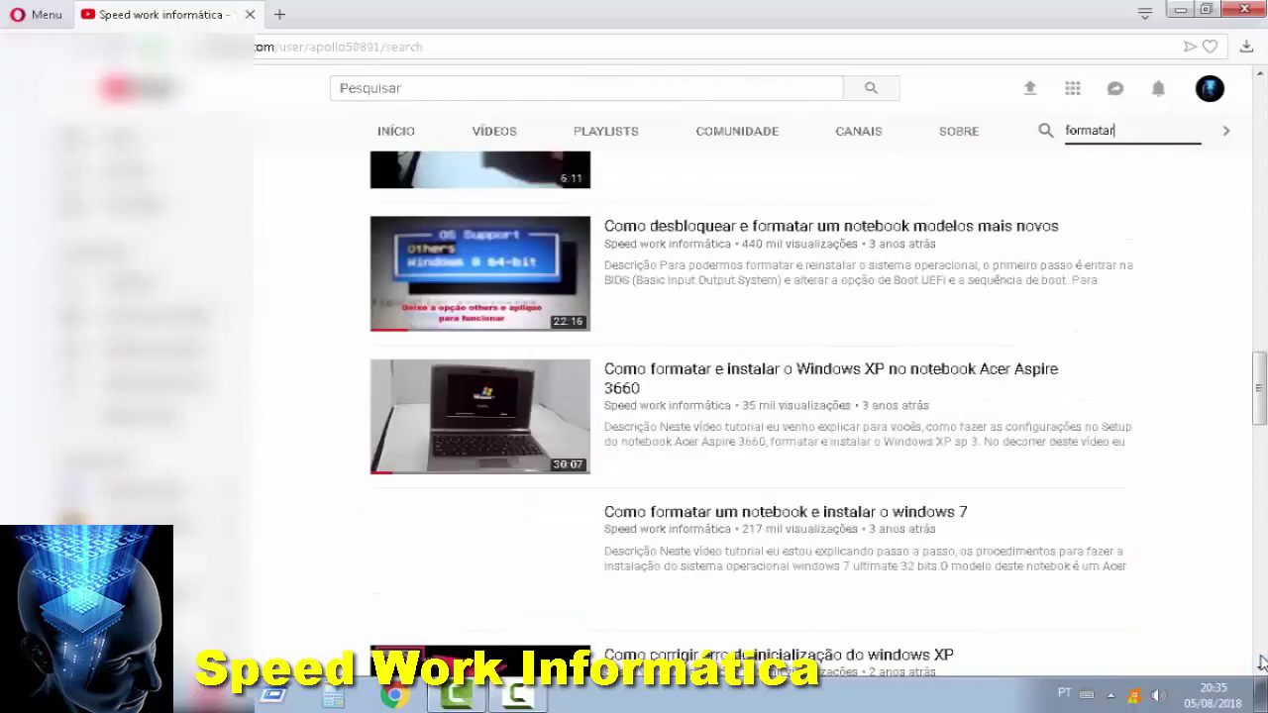